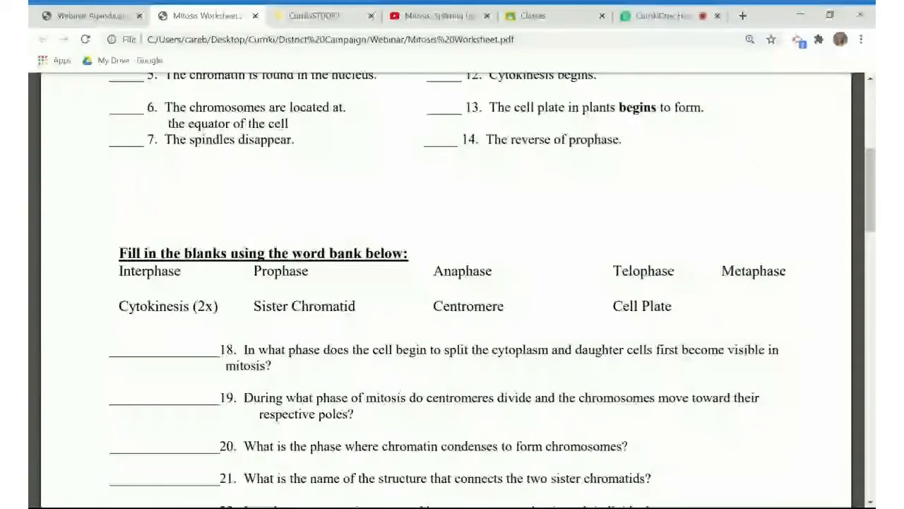
Review the Mitosis Worksheet PDF from the word bank section back up to its title and matching questions
scroll(453, 290, up, 3)
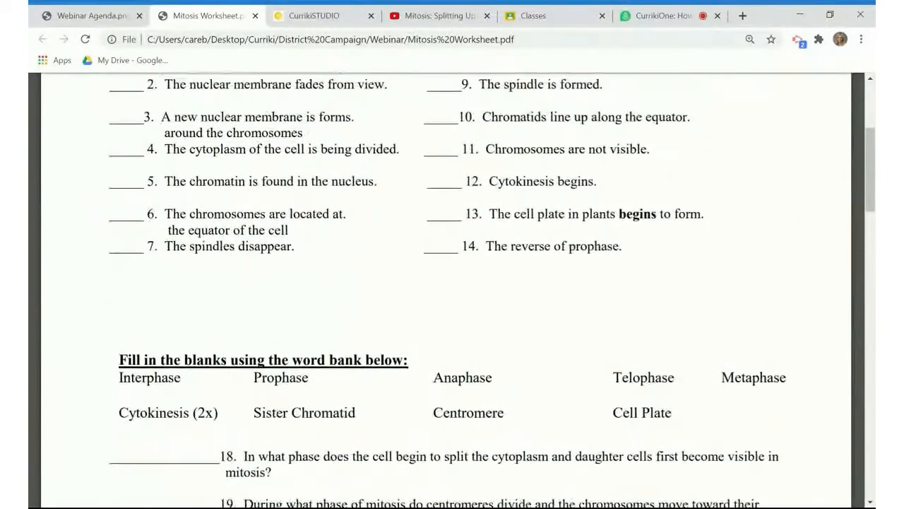
scroll(452, 289, up, 4)
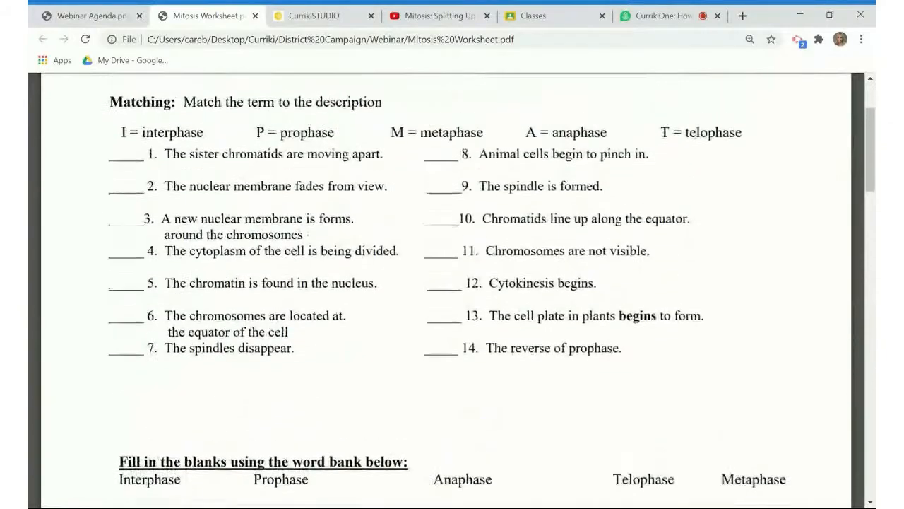
scroll(452, 290, up, 2)
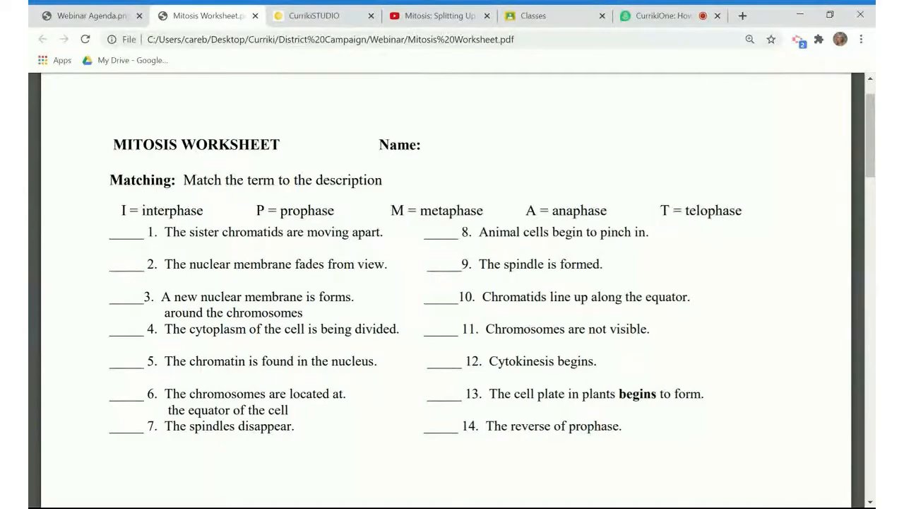
Switch to CurrikiSTUDIO and look over the Drag Text and Fill in the Blanks activities in the mitosis activity sampler
click(316, 16)
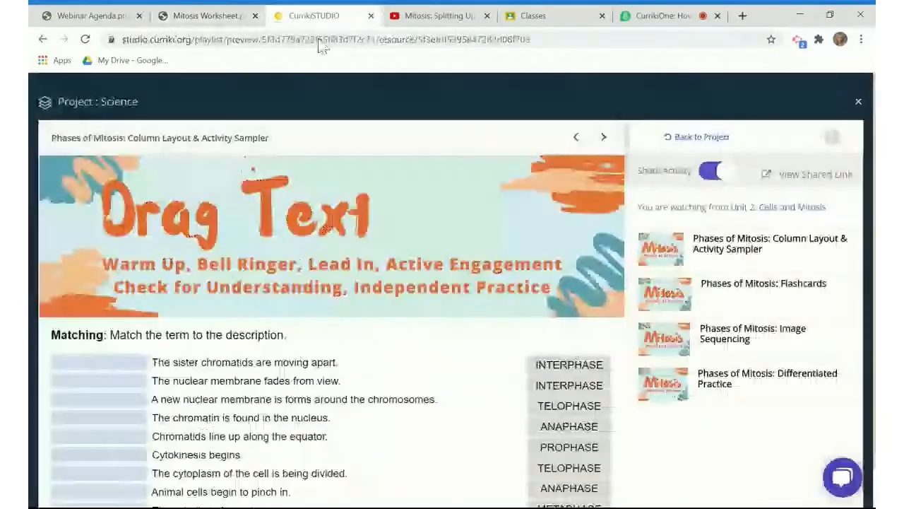
scroll(332, 318, down, 4)
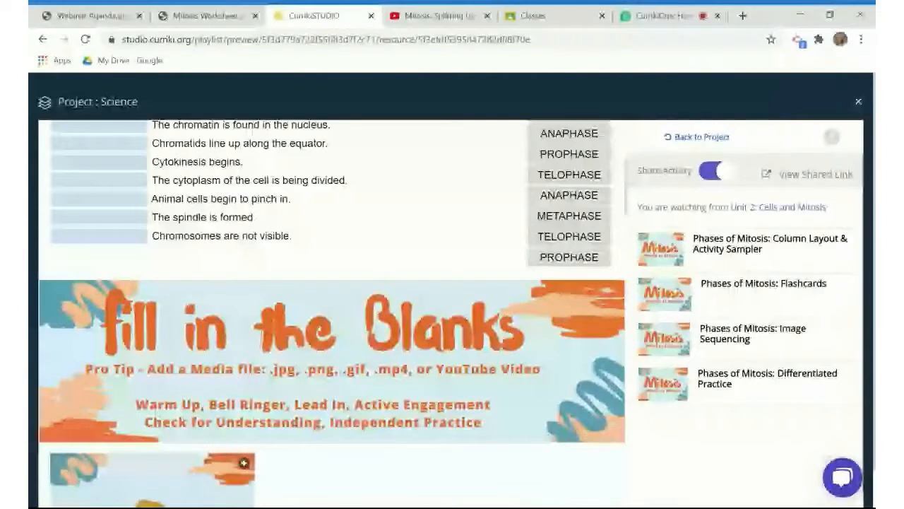
scroll(332, 314, down, 1)
scroll(332, 314, down, 1)
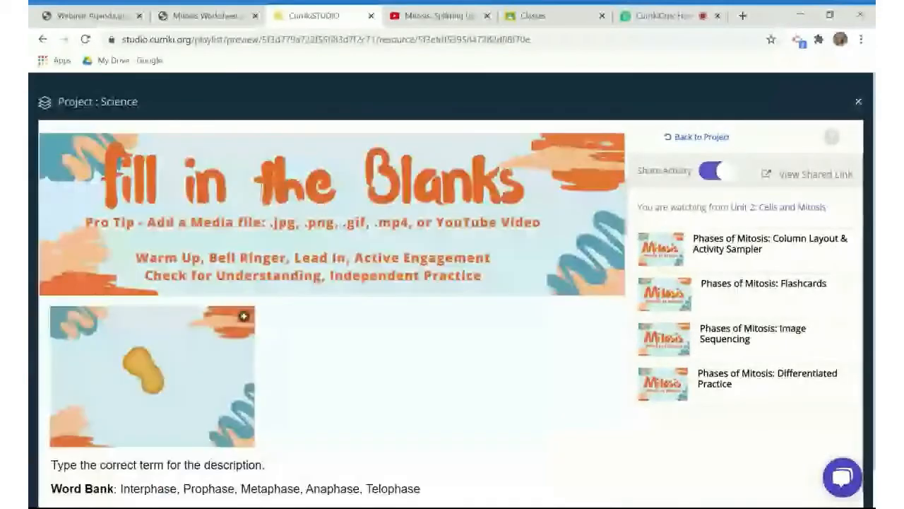
scroll(332, 315, up, 1)
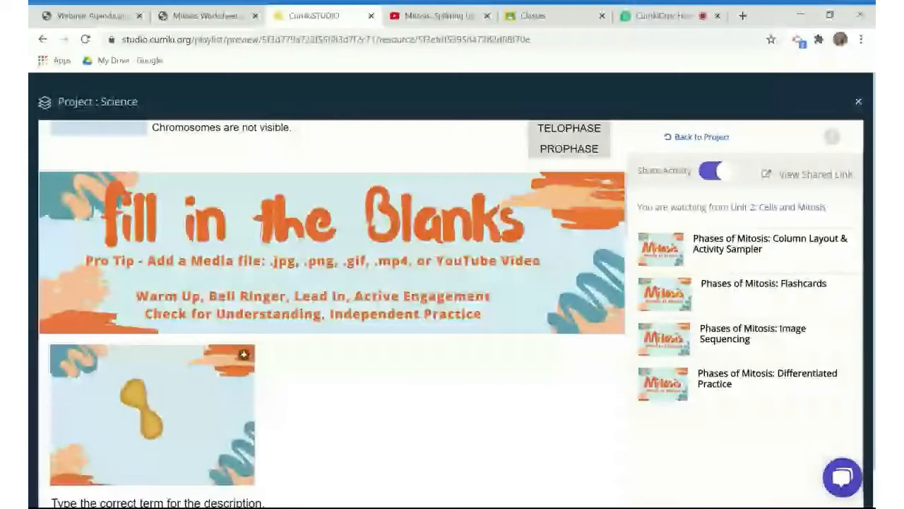
scroll(332, 315, up, 2)
scroll(241, 381, up, 2)
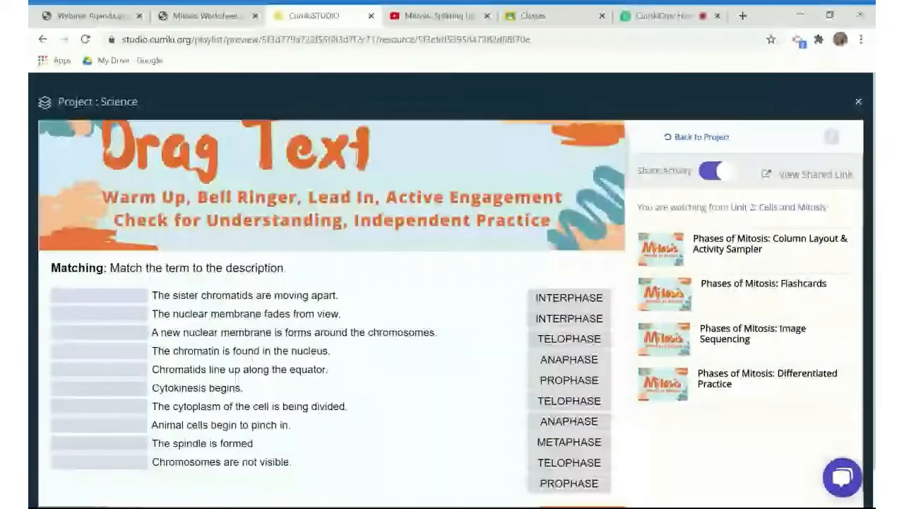
scroll(387, 258, up, 1)
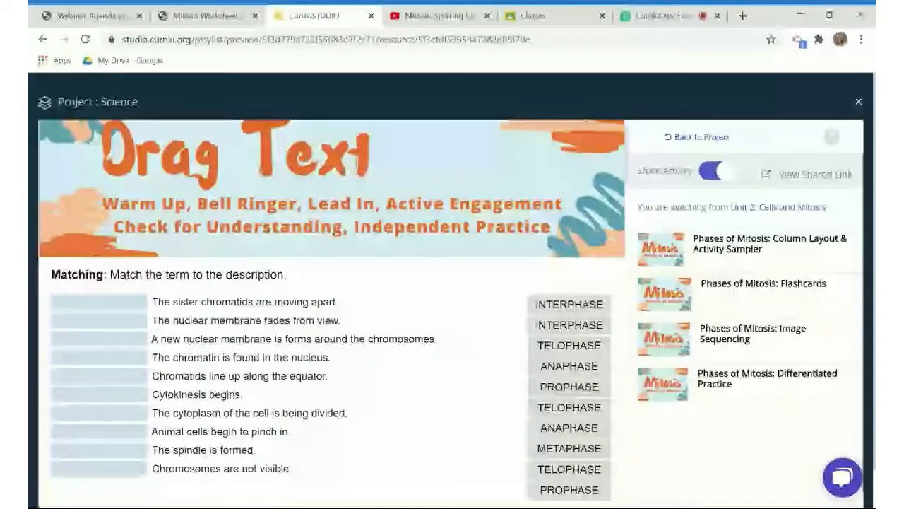
Highlight the matching instruction line in the Mitosis Worksheet PDF and the same line in the CurrikiSTUDIO Drag Text activity for comparison
click(202, 15)
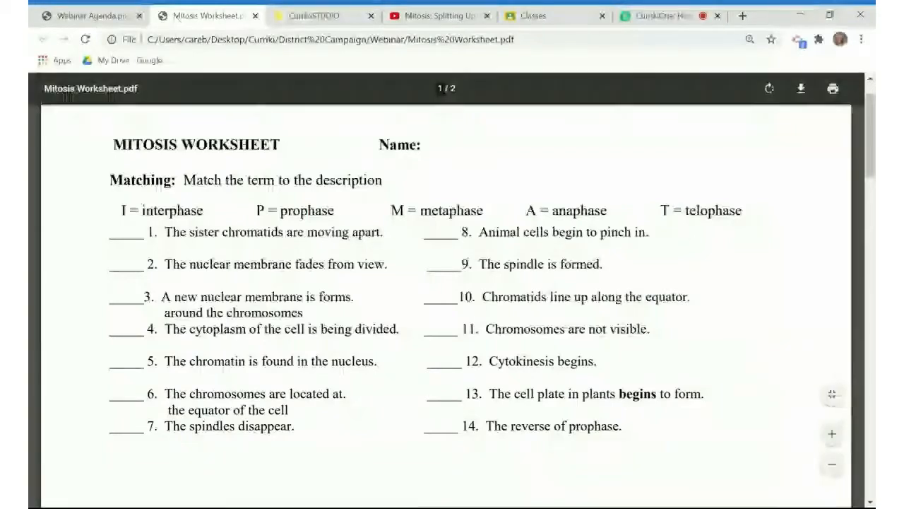
drag(384, 180, 110, 181)
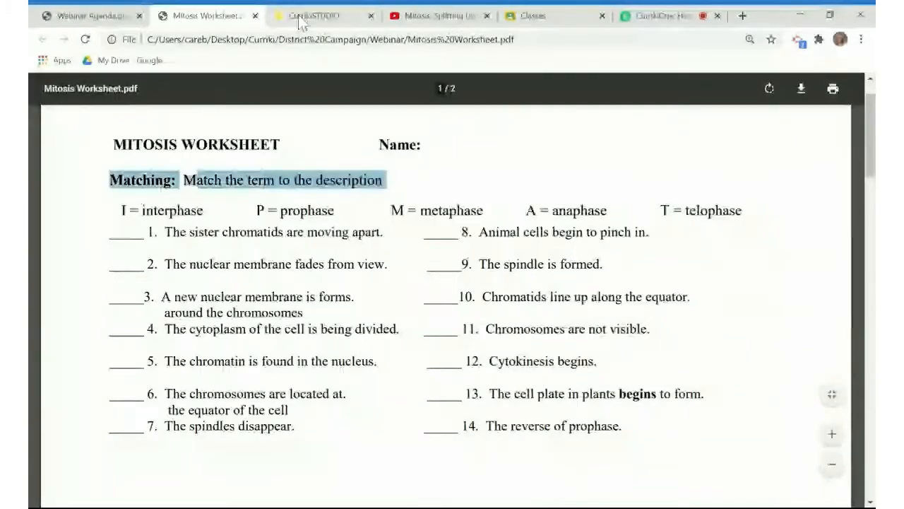
click(301, 22)
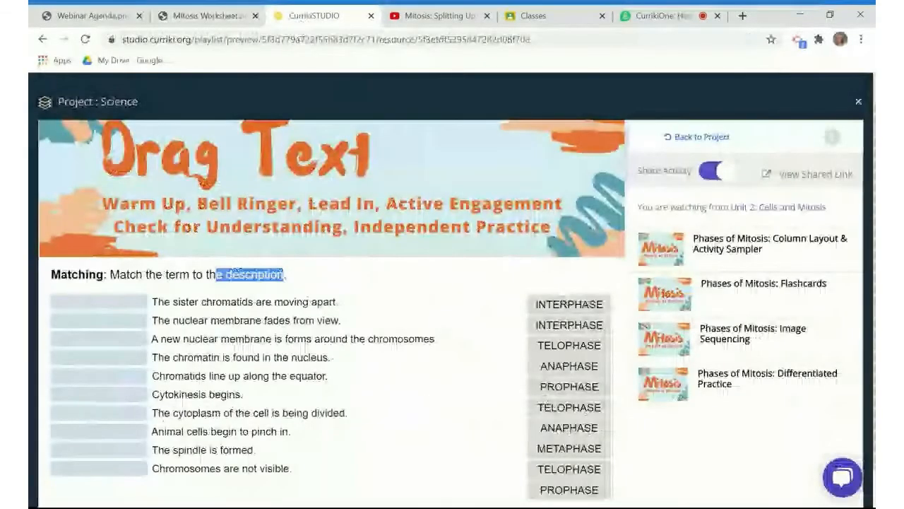
drag(215, 276, 50, 282)
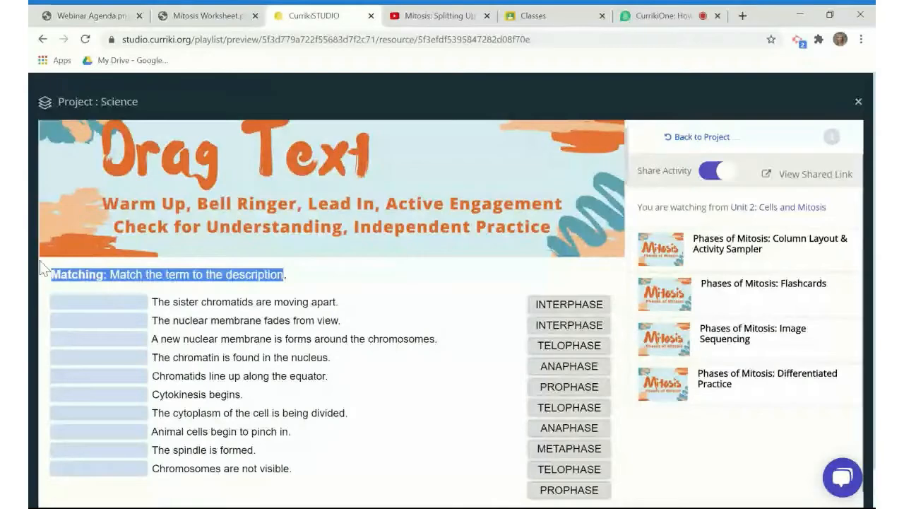
Highlight "The sister chromatids are moving apart" in the worksheet PDF and in the CurrikiSTUDIO Drag Text activity for comparison
click(203, 17)
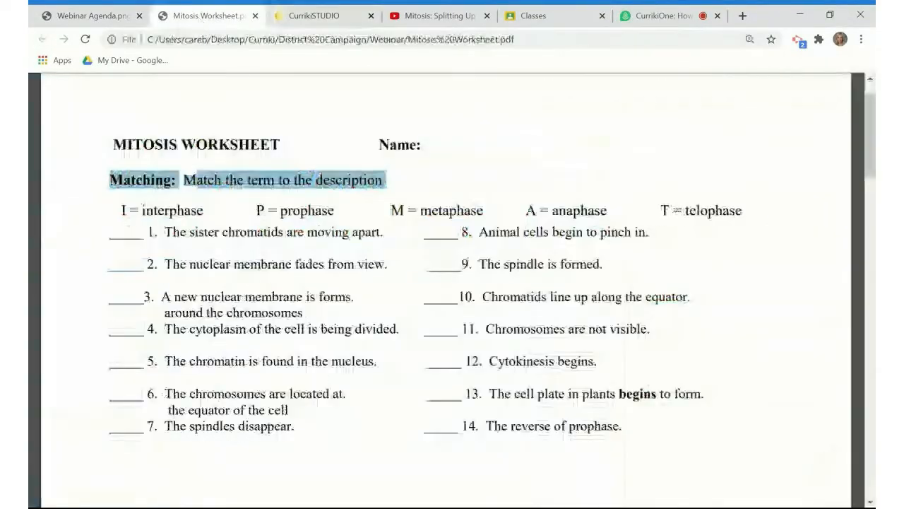
drag(387, 232, 147, 232)
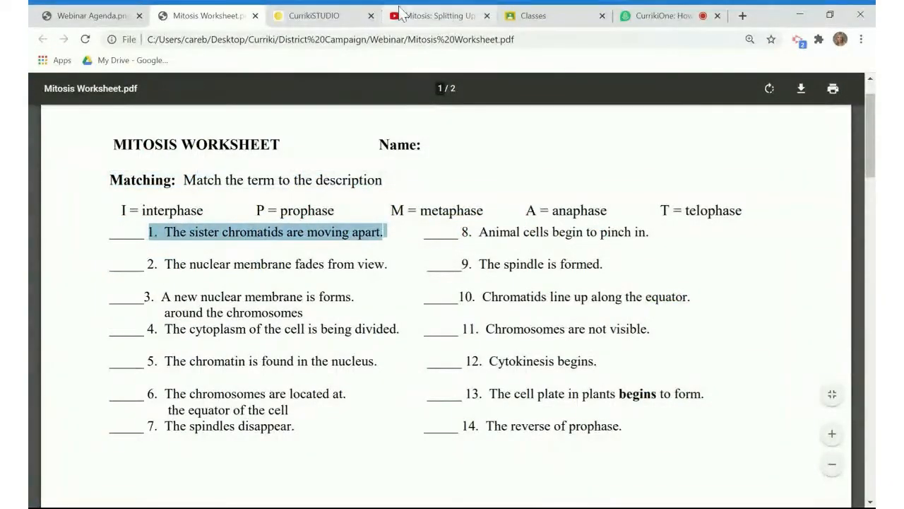
click(321, 15)
drag(340, 302, 153, 301)
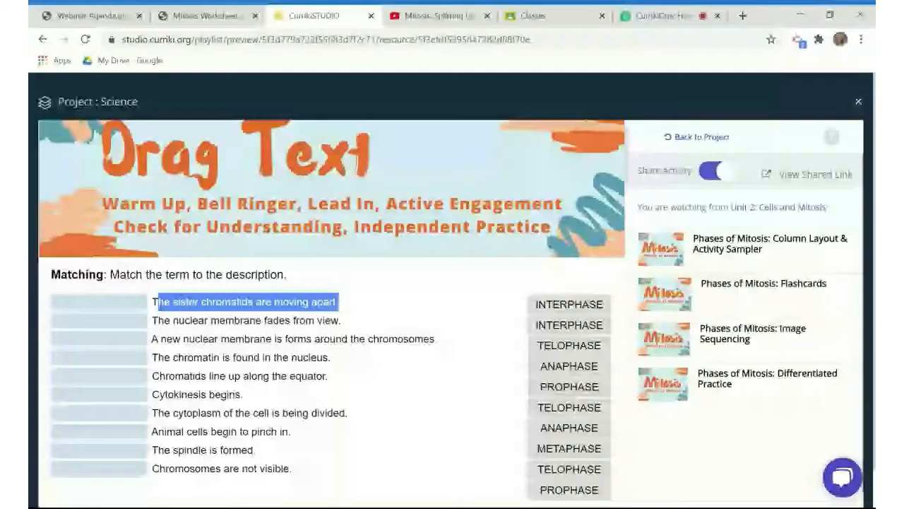
Match Anaphase to the separating sister chromatids and the start of cytokinesis, and Interphase to chromatin in the nucleus and the fading nuclear membrane
drag(569, 365, 79, 302)
drag(569, 324, 99, 357)
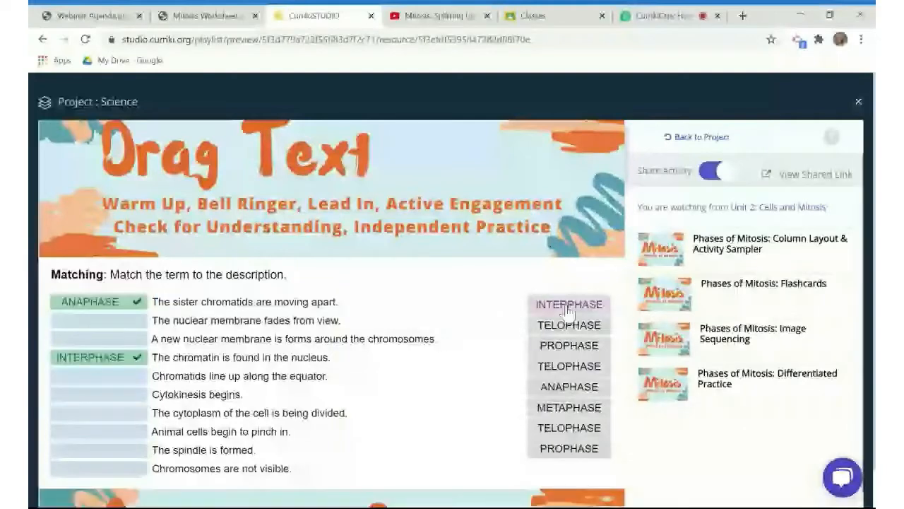
drag(569, 310, 90, 321)
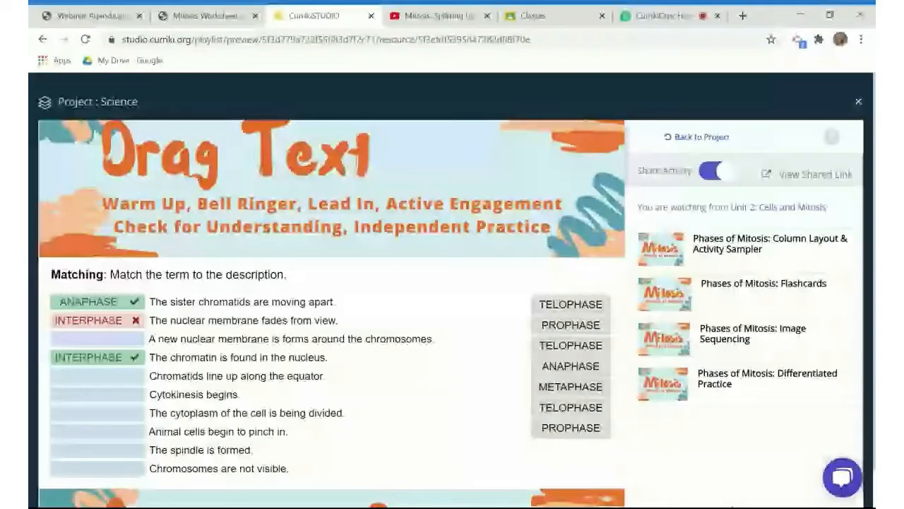
drag(562, 369, 500, 386)
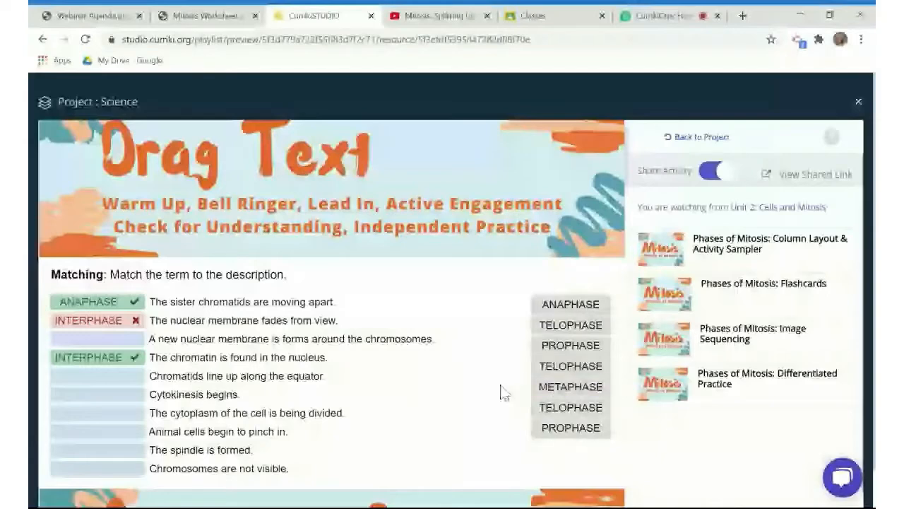
drag(571, 304, 98, 394)
Enlarge the animated cell image in the Fill in the Blanks activity, and return it to its original size
scroll(316, 404, down, 2)
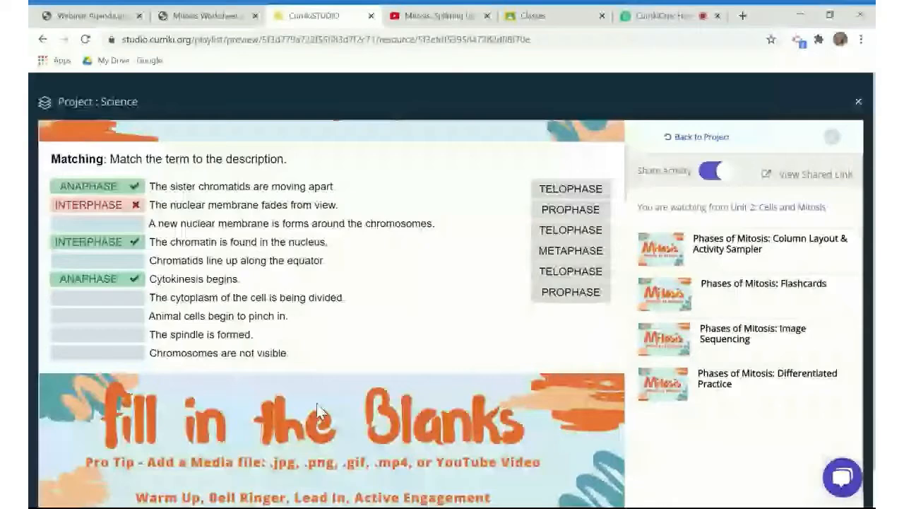
scroll(317, 403, down, 2)
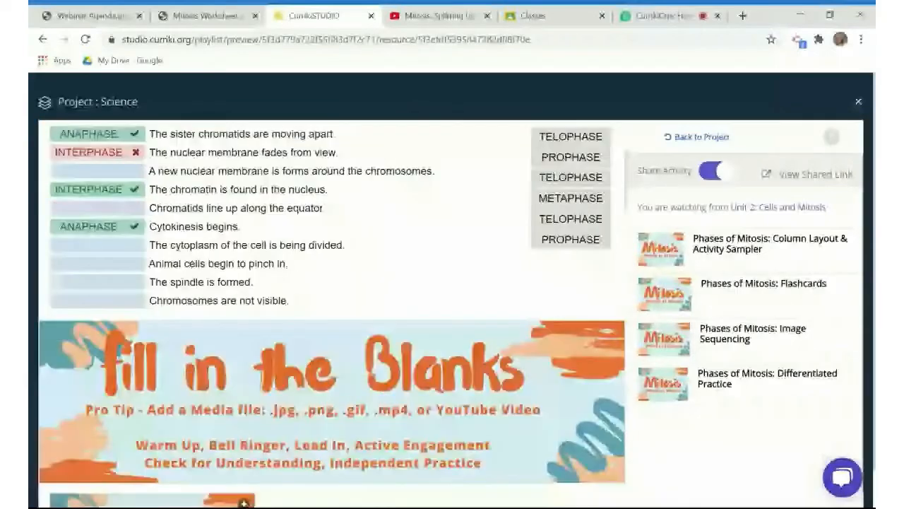
scroll(331, 313, down, 3)
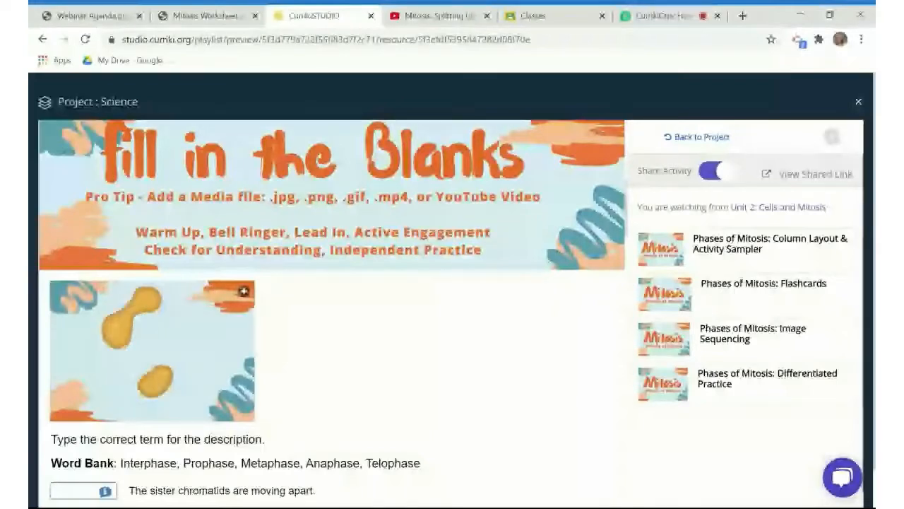
scroll(332, 311, down, 1)
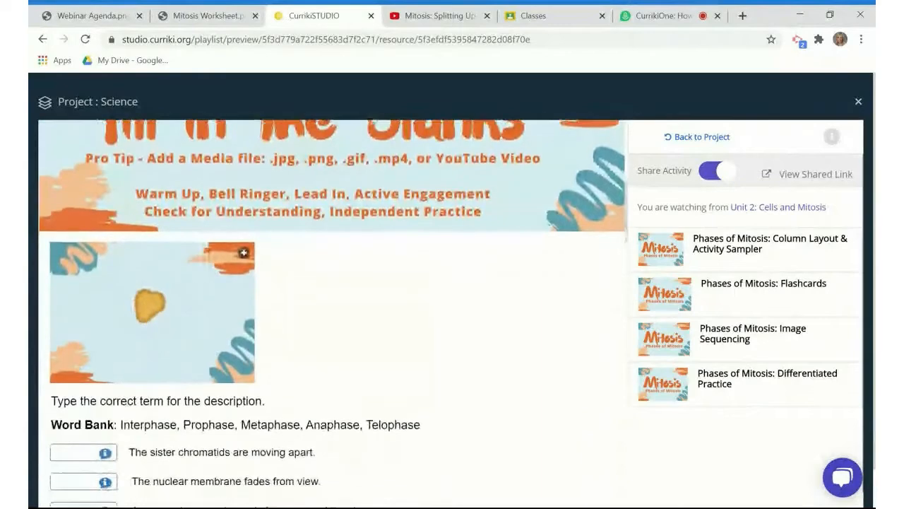
click(244, 253)
click(235, 244)
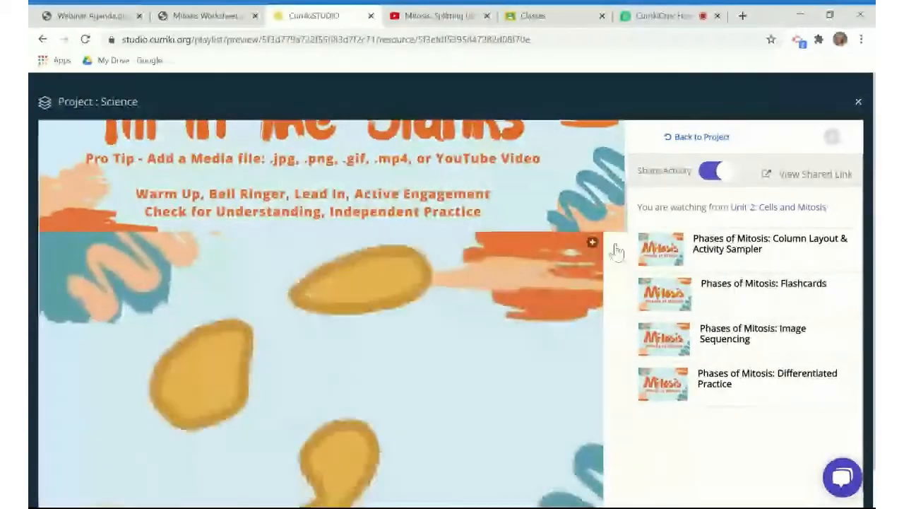
click(617, 251)
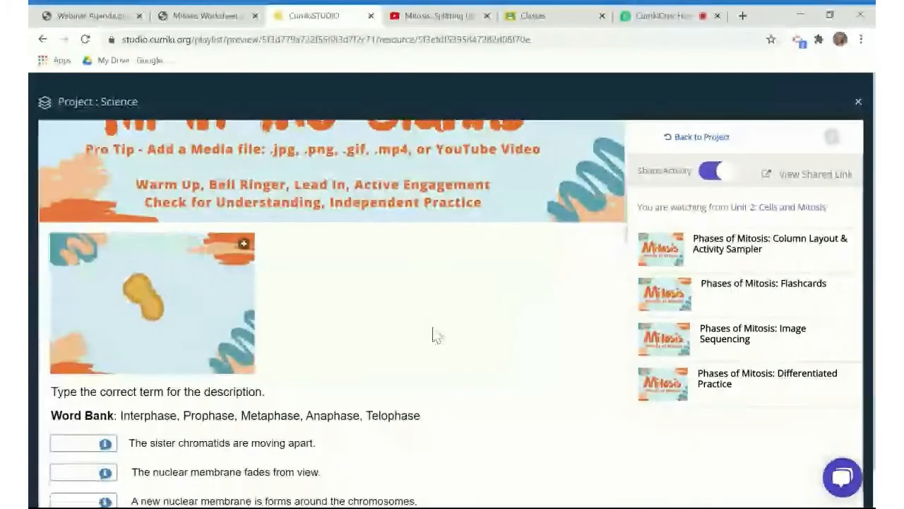
Highlight the word bank of the Fill in the Blanks activity and show the hint for the sister chromatids blank
scroll(436, 336, down, 2)
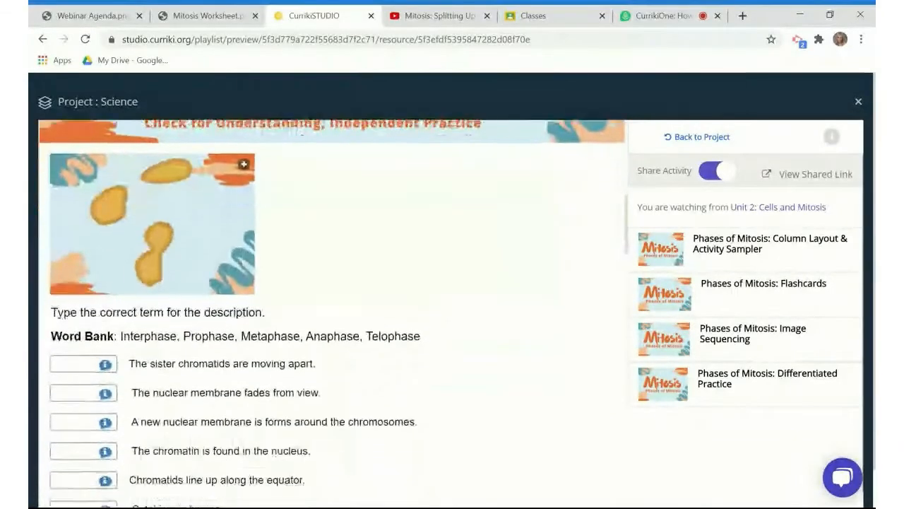
scroll(332, 311, down, 1)
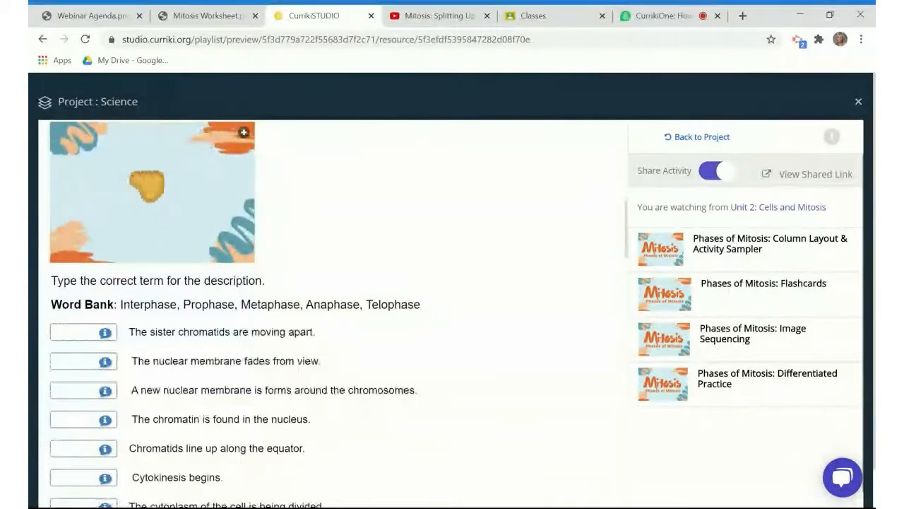
scroll(325, 311, down, 1)
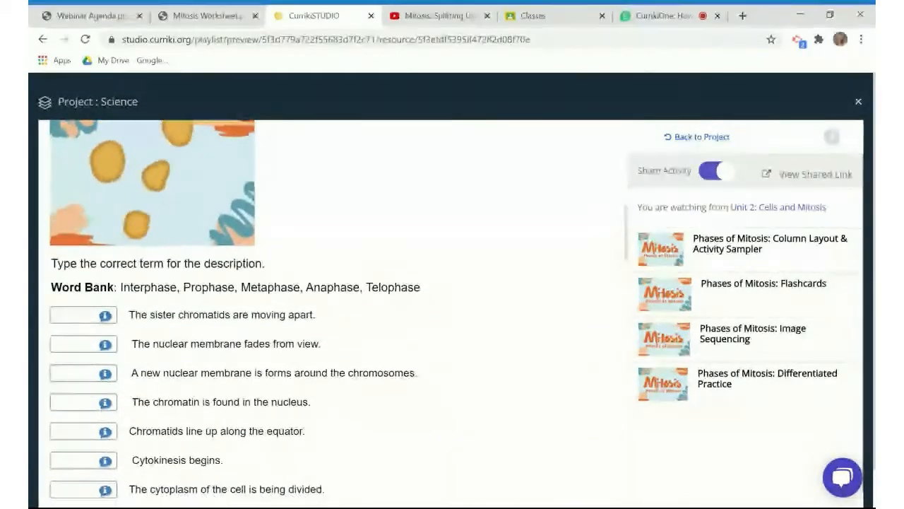
scroll(325, 311, down, 1)
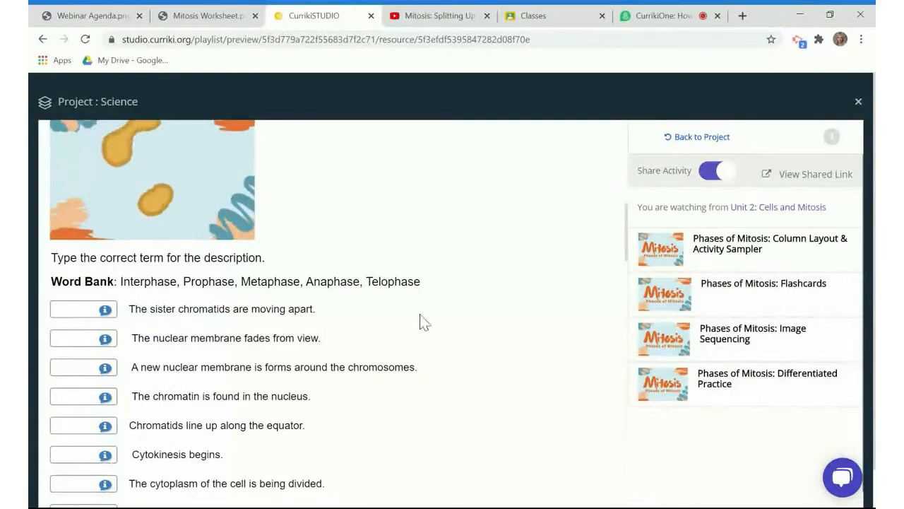
drag(421, 282, 54, 286)
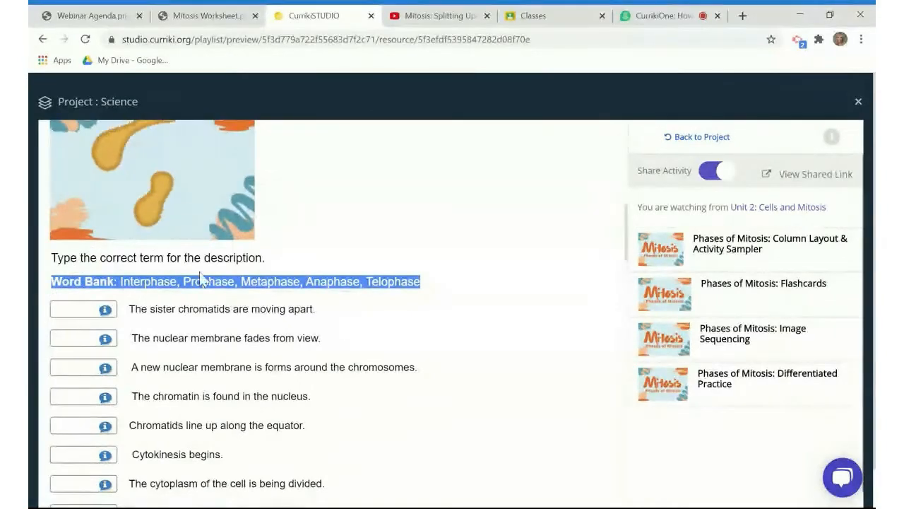
click(106, 312)
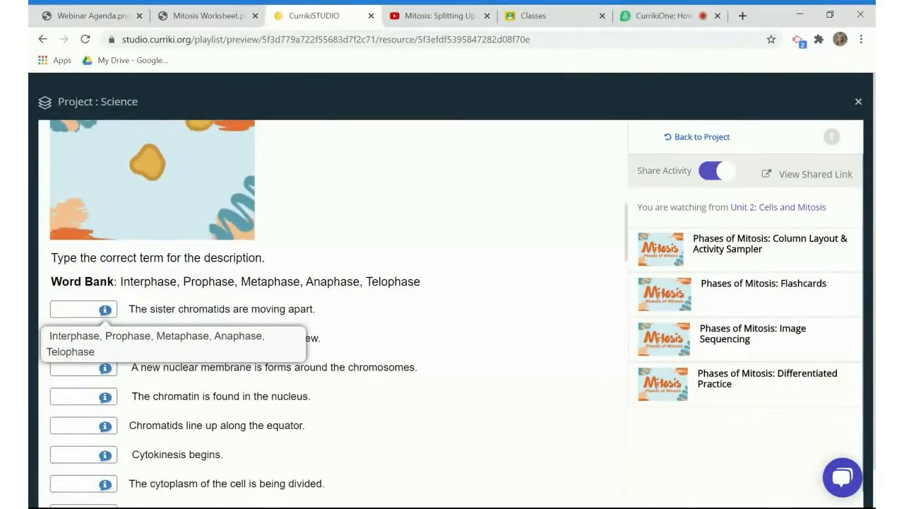
Fill the first three blanks with Anaphase, Prophase and Telophase in that order
click(62, 311)
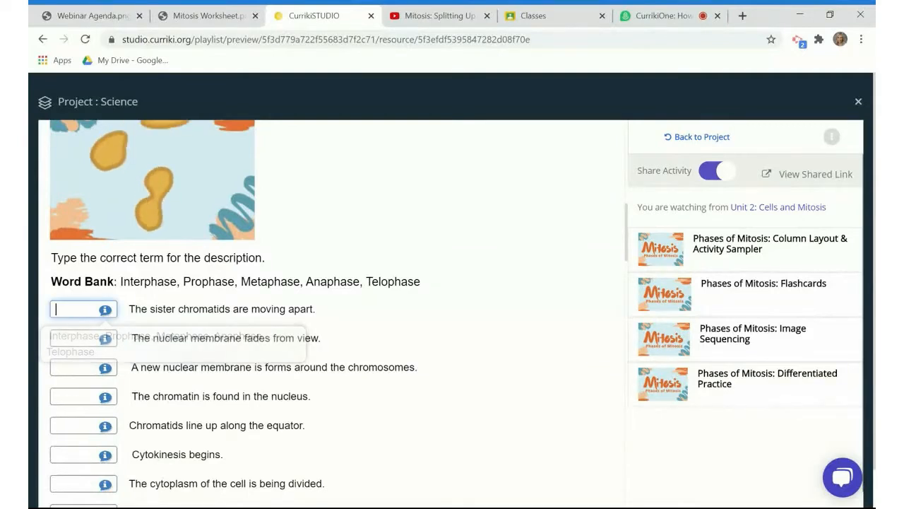
text(Anaphase)
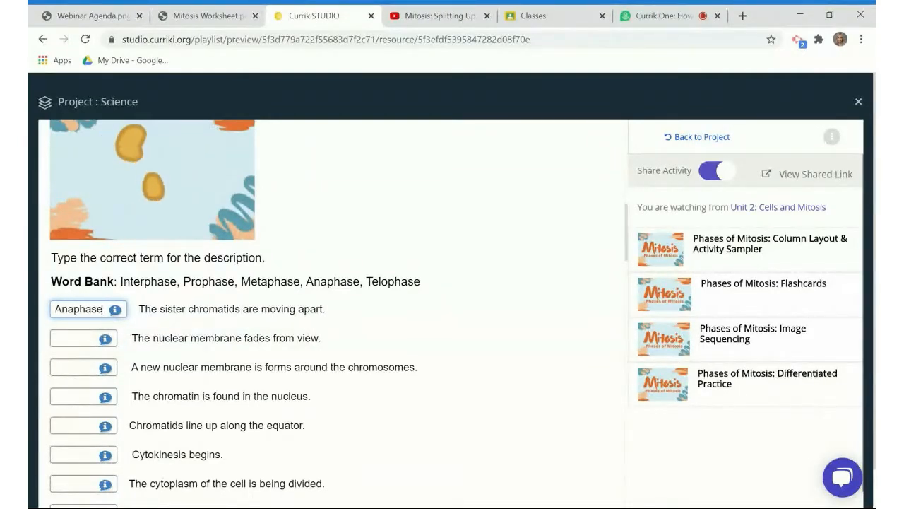
key(Tab)
text(Prophase)
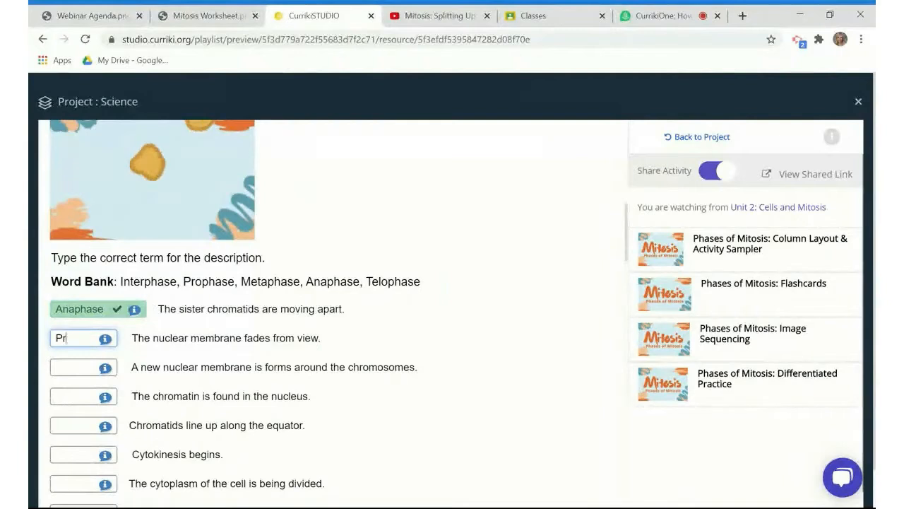
key(Tab)
text(Telophase)
key(Tab)
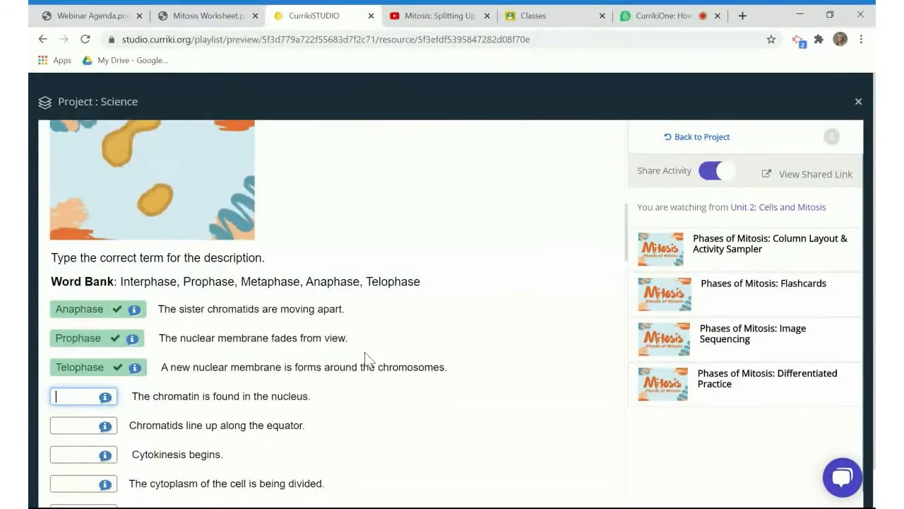
Compare the PDF snippet Drag and Drop activity with the matching section of the Mitosis Worksheet PDF, and return to the activity
scroll(380, 363, down, 4)
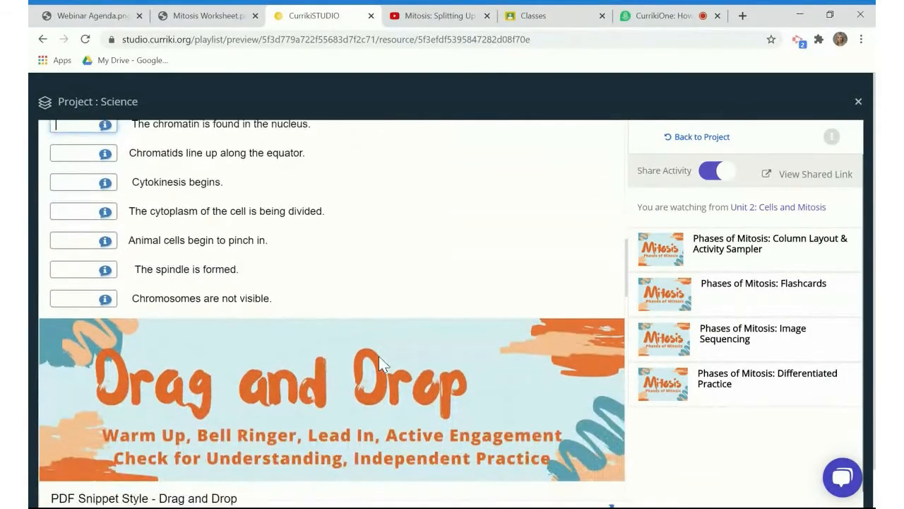
scroll(379, 363, down, 2)
scroll(379, 363, down, 1)
scroll(332, 311, down, 1)
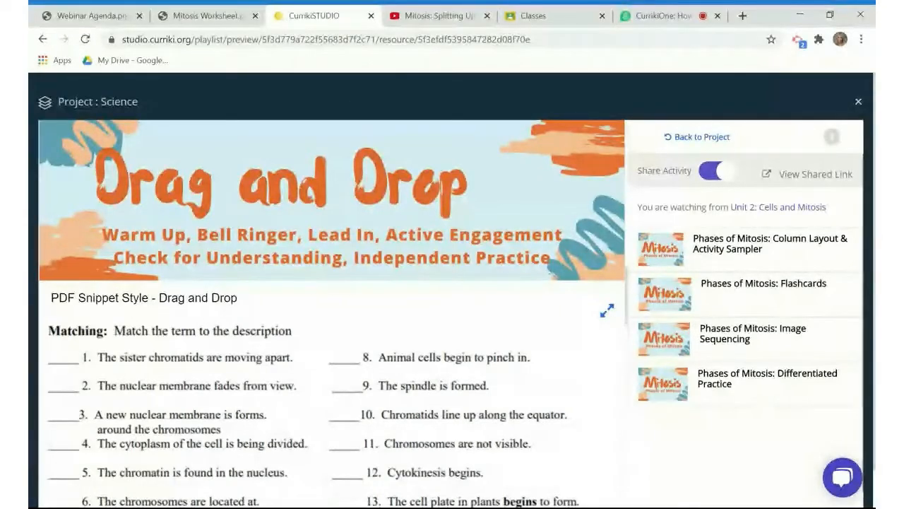
scroll(332, 311, down, 1)
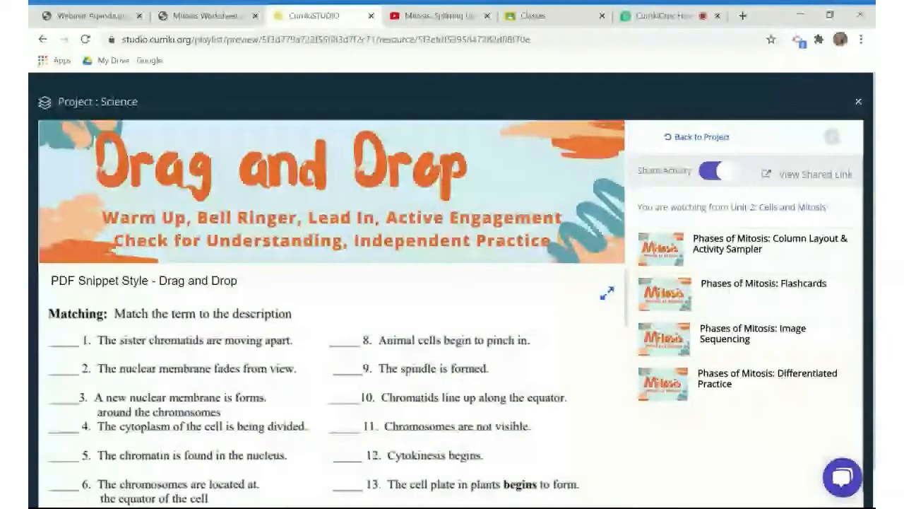
scroll(332, 311, down, 5)
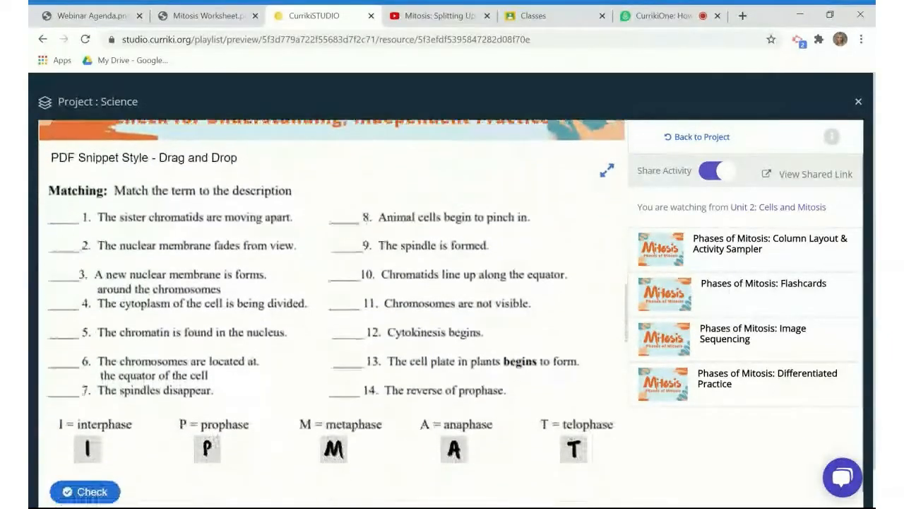
click(206, 15)
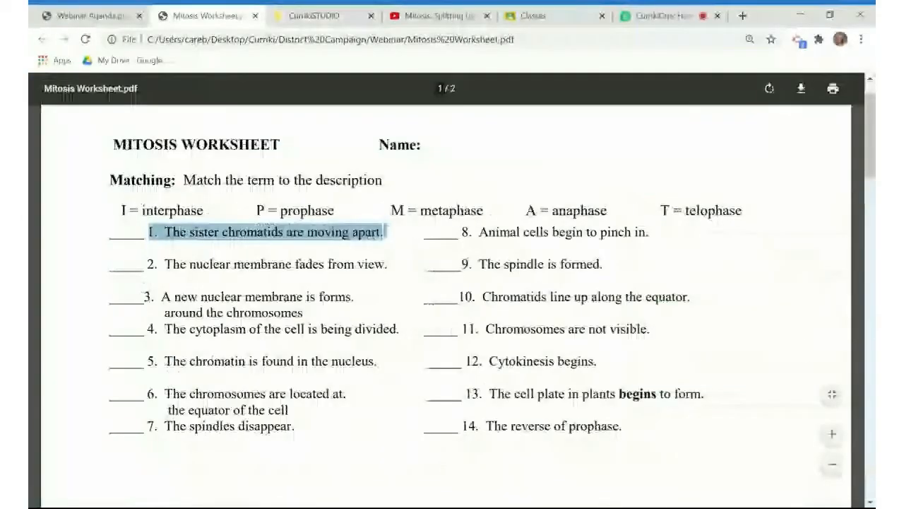
click(339, 283)
scroll(339, 282, down, 1)
scroll(339, 282, up, 2)
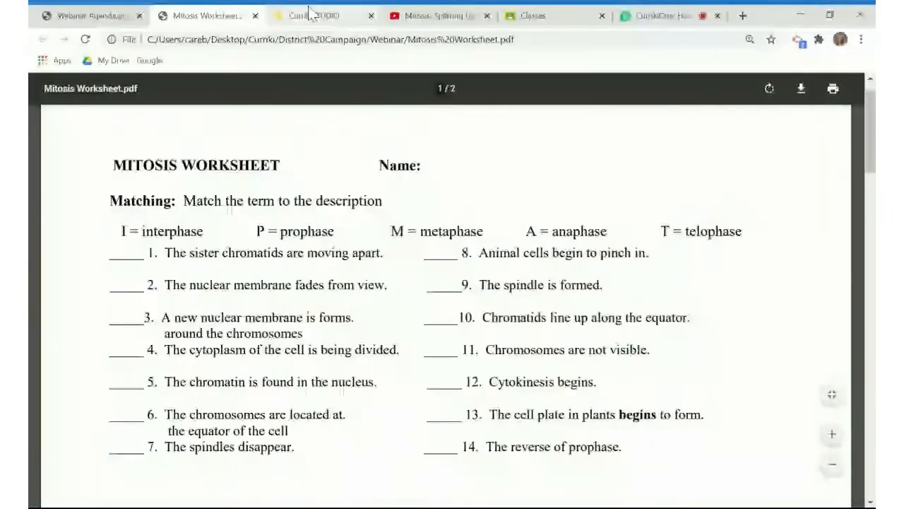
click(311, 16)
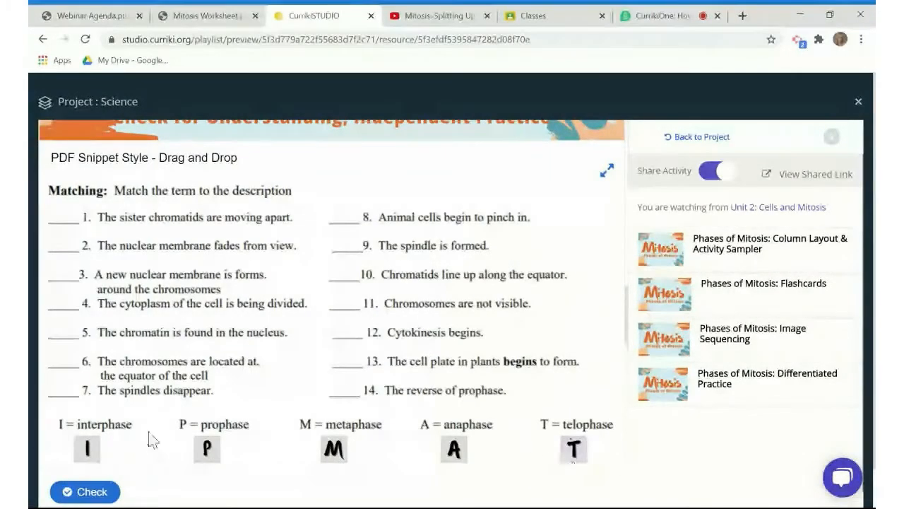
Place A on description 1, P on 2, T on 3 and 4, I on 5 and T on 8 in the PDF snippet matching exercise
drag(453, 450, 64, 213)
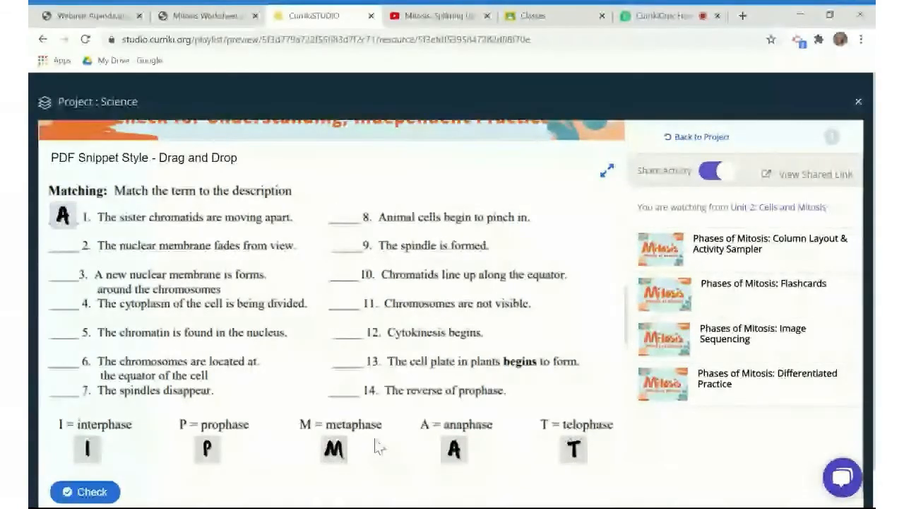
drag(207, 448, 63, 245)
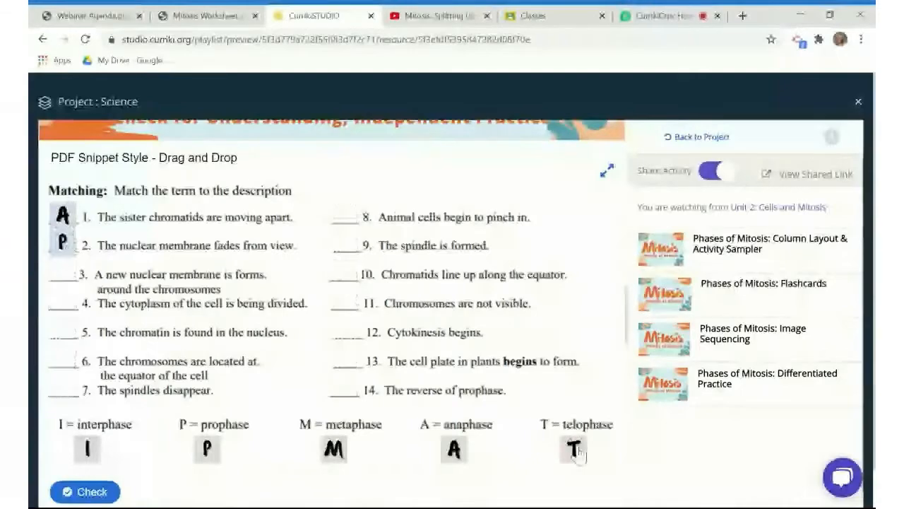
drag(574, 449, 63, 275)
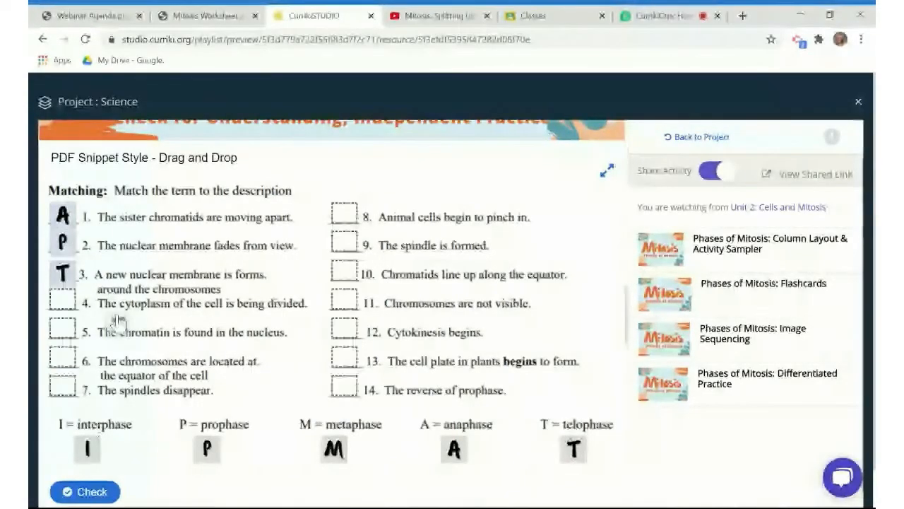
drag(118, 321, 62, 304)
drag(87, 450, 85, 340)
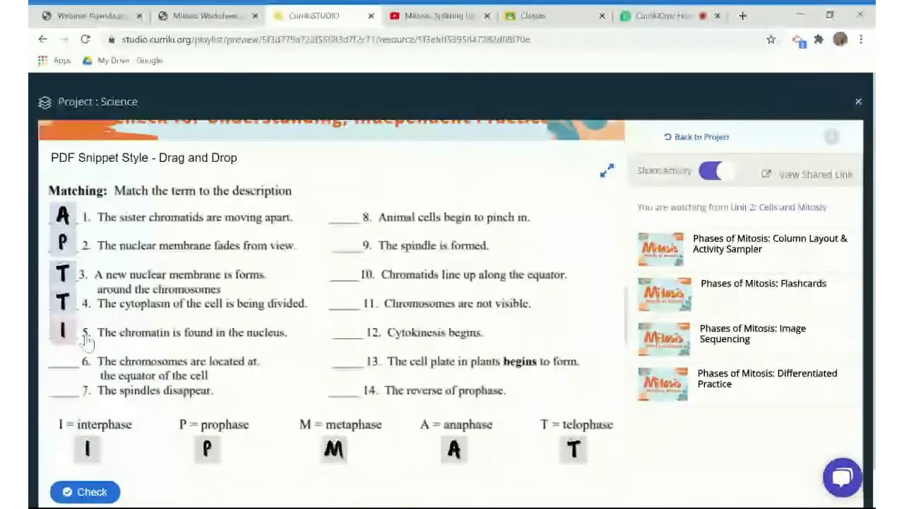
drag(574, 449, 345, 216)
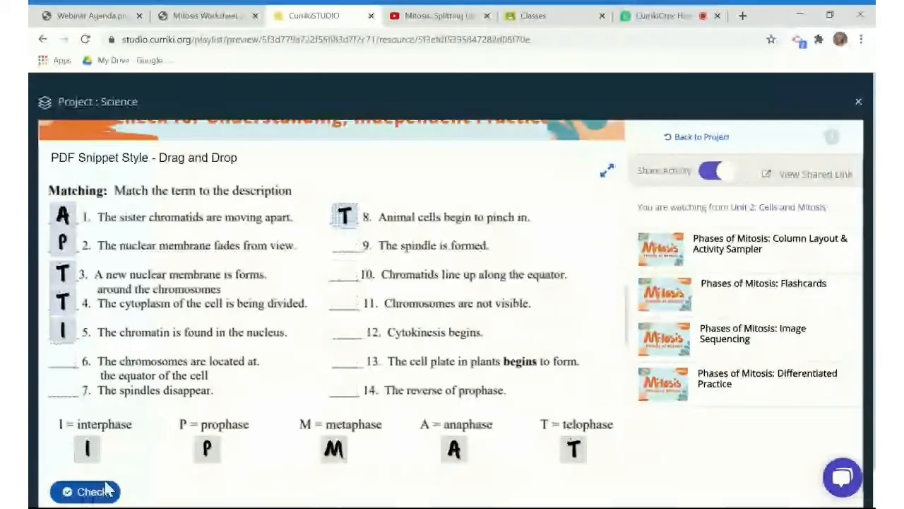
Check the answers of the PDF snippet Drag and Drop exercise and highlight the feedback message beneath it
click(83, 491)
scroll(293, 406, down, 1)
drag(293, 405, 51, 398)
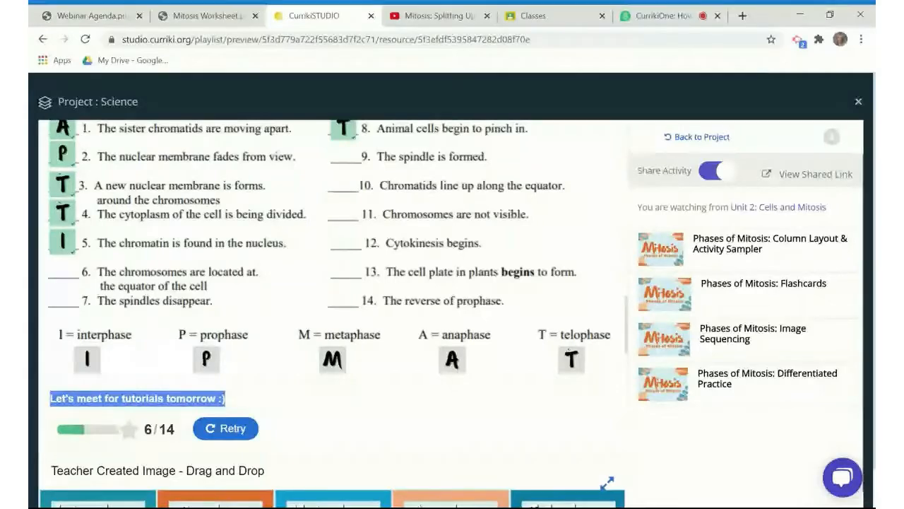
Examine the teacher-created image Drag and Drop activity and the Guess the Answer activity with its matching worksheet image and revealed answer key
scroll(332, 311, down, 1)
scroll(332, 311, down, 3)
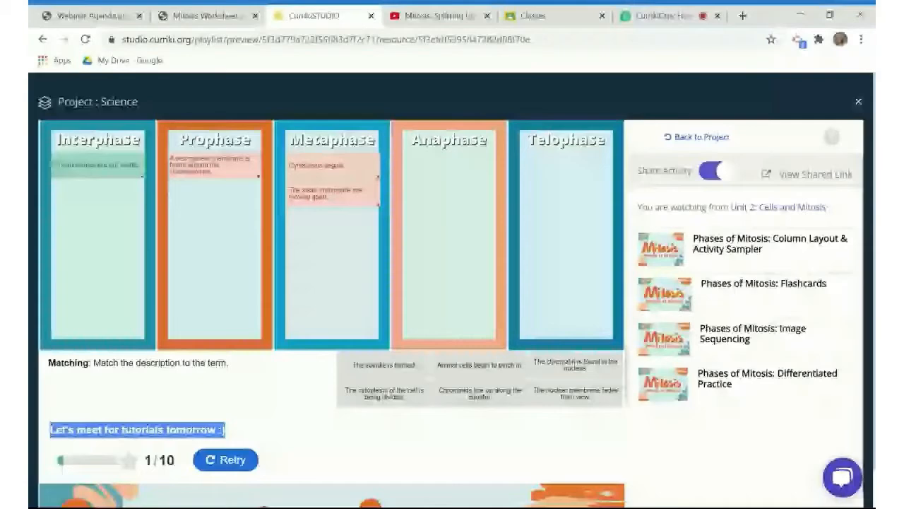
scroll(332, 282, down, 3)
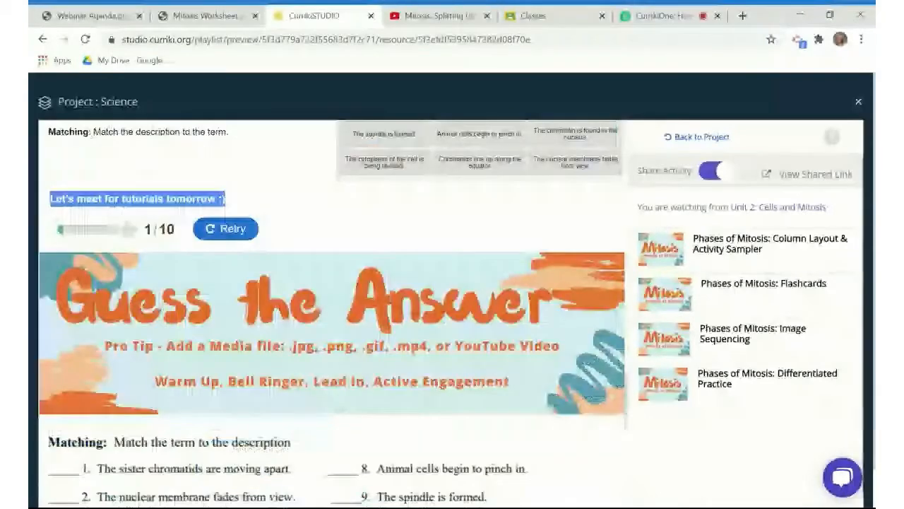
scroll(332, 311, down, 2)
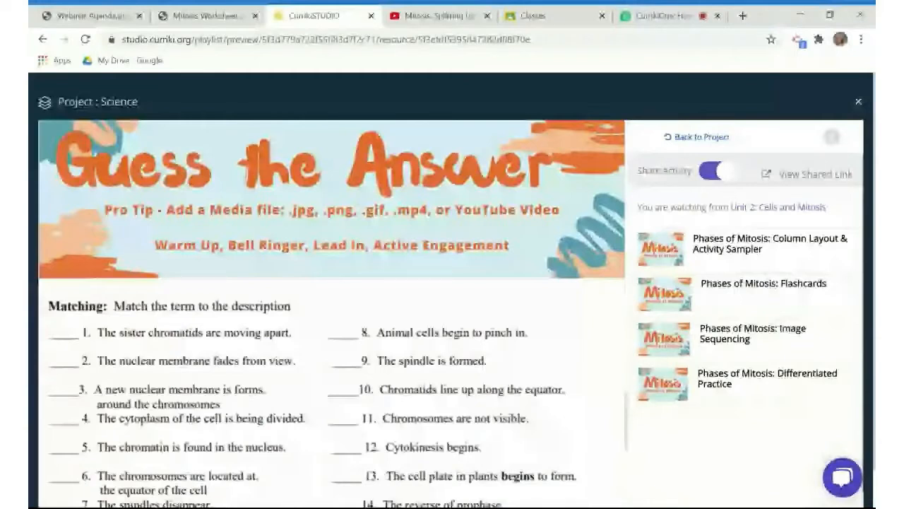
scroll(300, 378, down, 1)
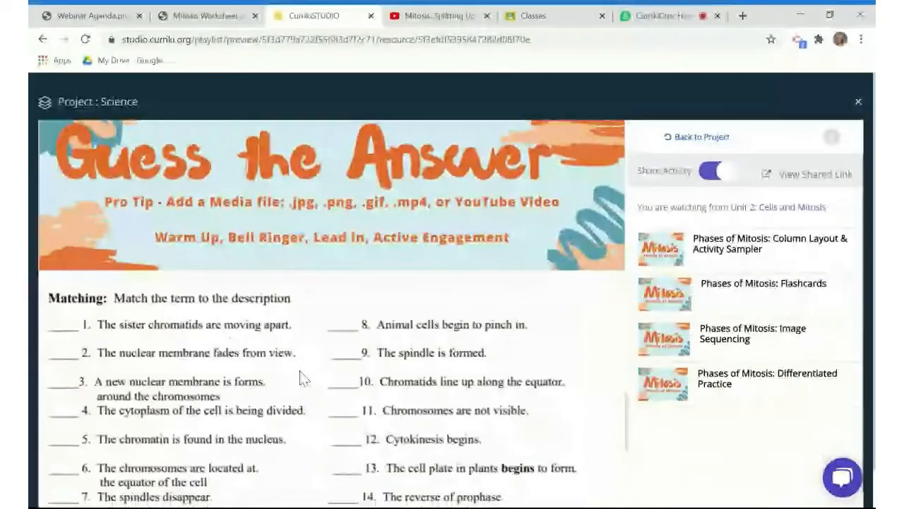
scroll(300, 378, down, 1)
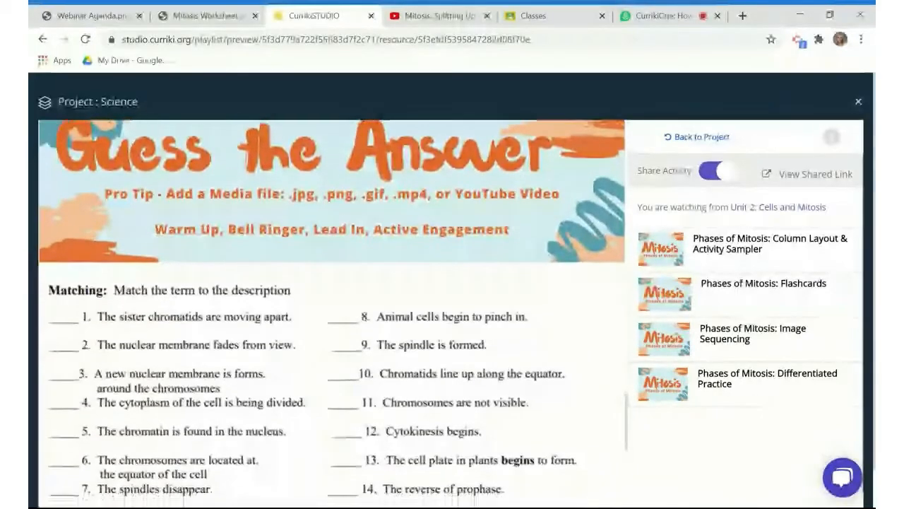
scroll(332, 314, up, 1)
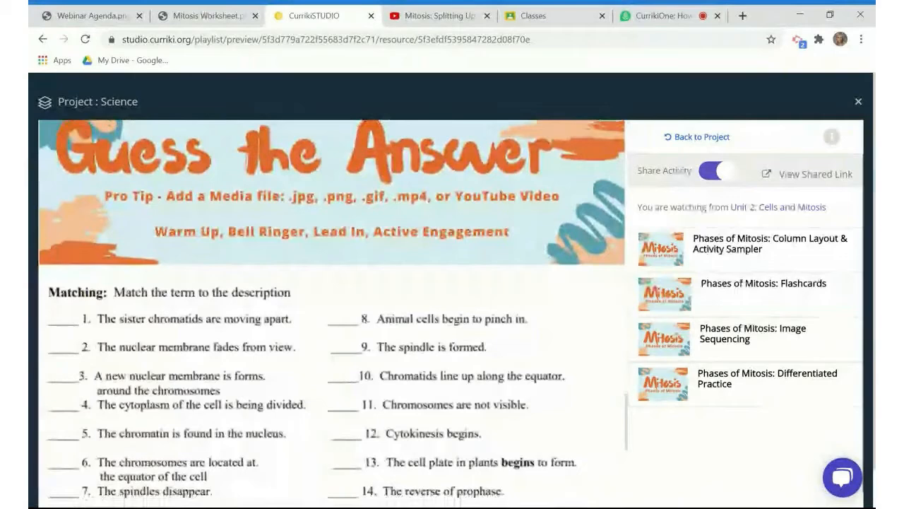
scroll(332, 315, down, 1)
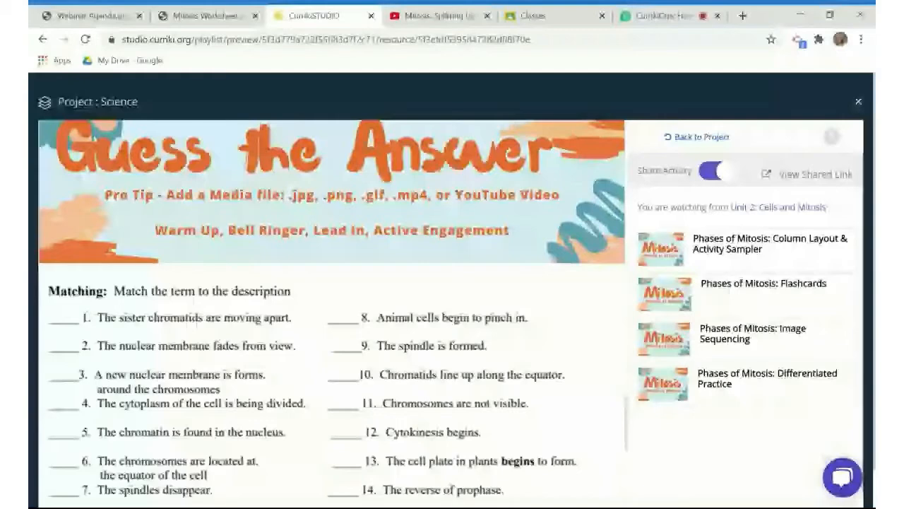
scroll(332, 314, down, 1)
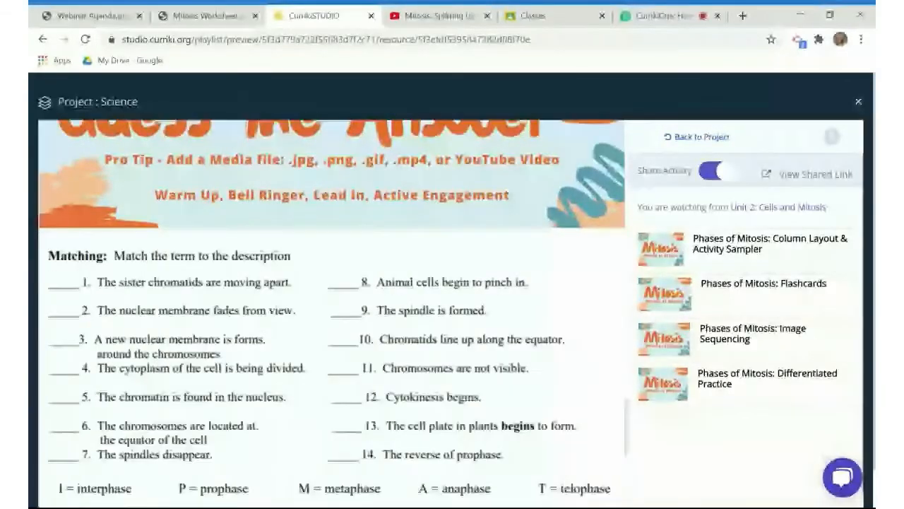
scroll(332, 314, down, 1)
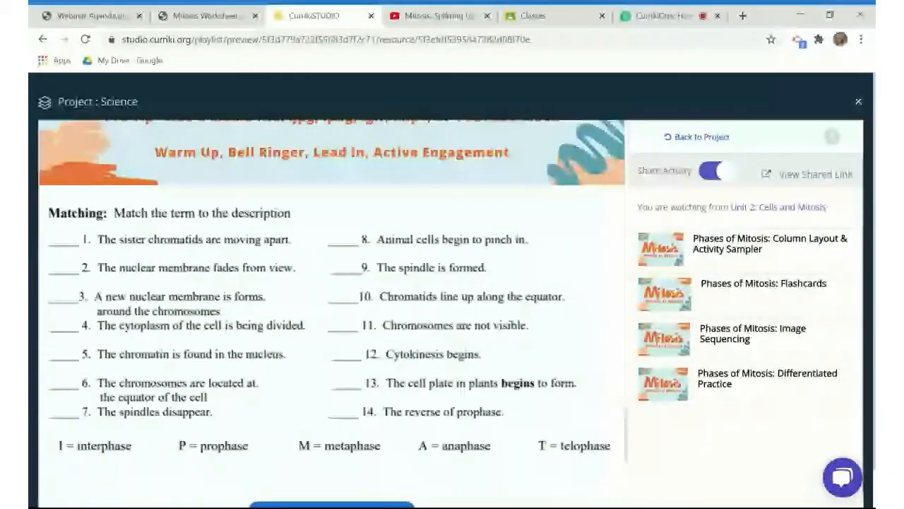
scroll(467, 414, down, 2)
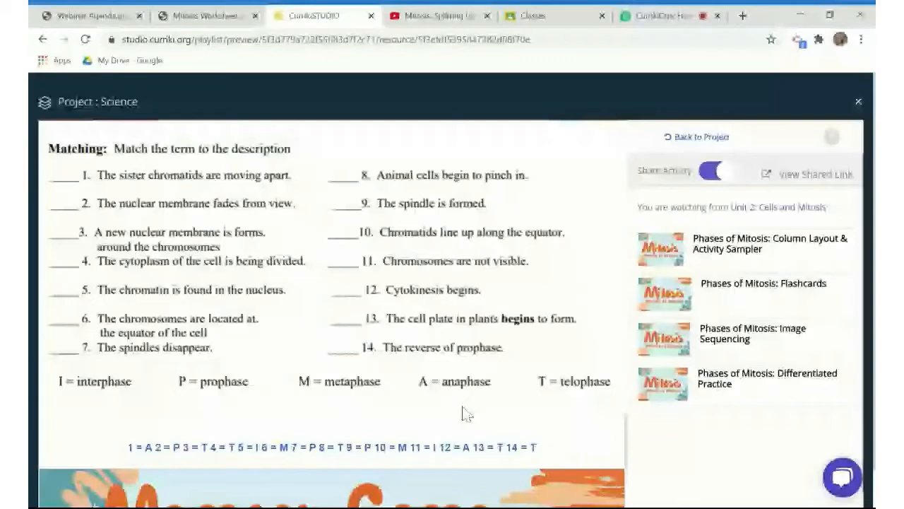
Examine the Memory Game banner with its pro tip and the grid of face-down mitosis cards
scroll(466, 414, down, 2)
scroll(466, 414, down, 2)
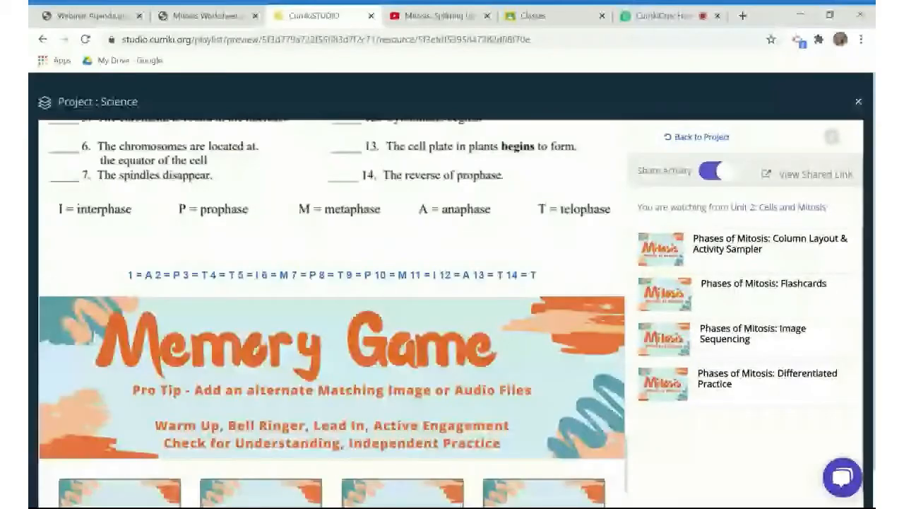
scroll(332, 315, down, 1)
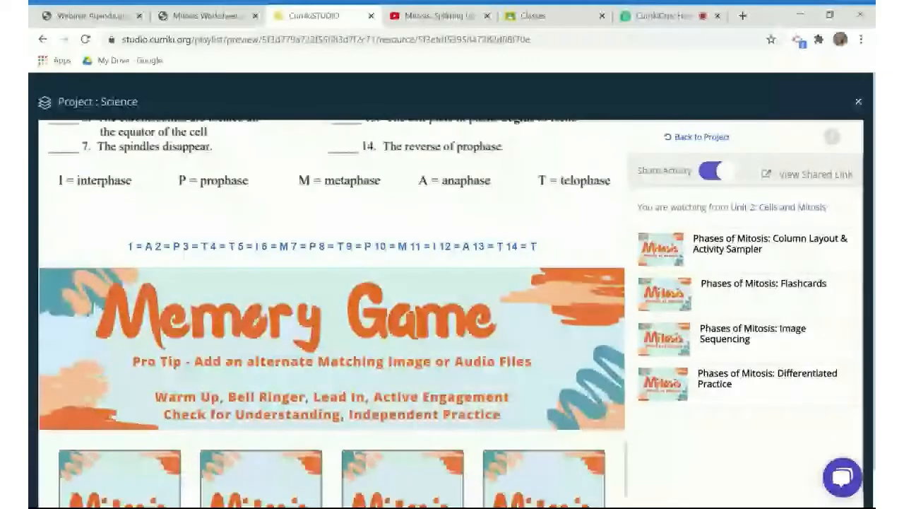
scroll(288, 252, down, 3)
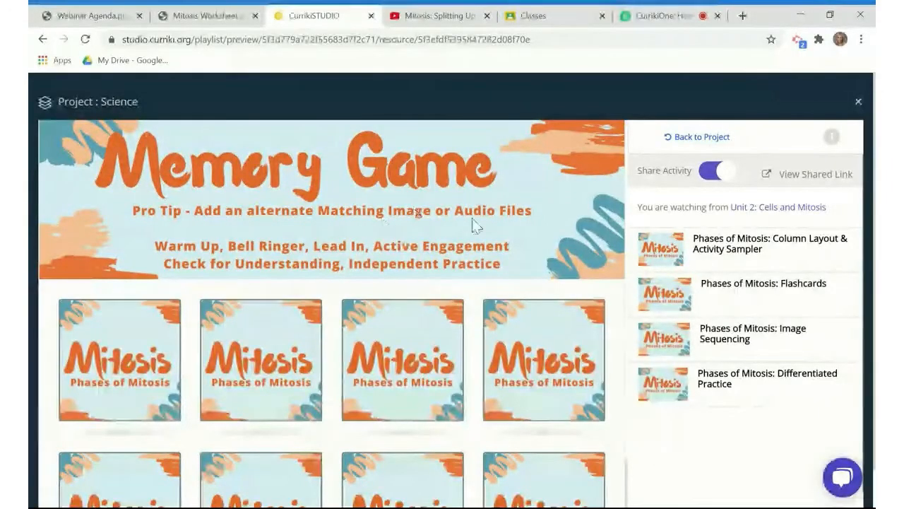
scroll(327, 230, down, 1)
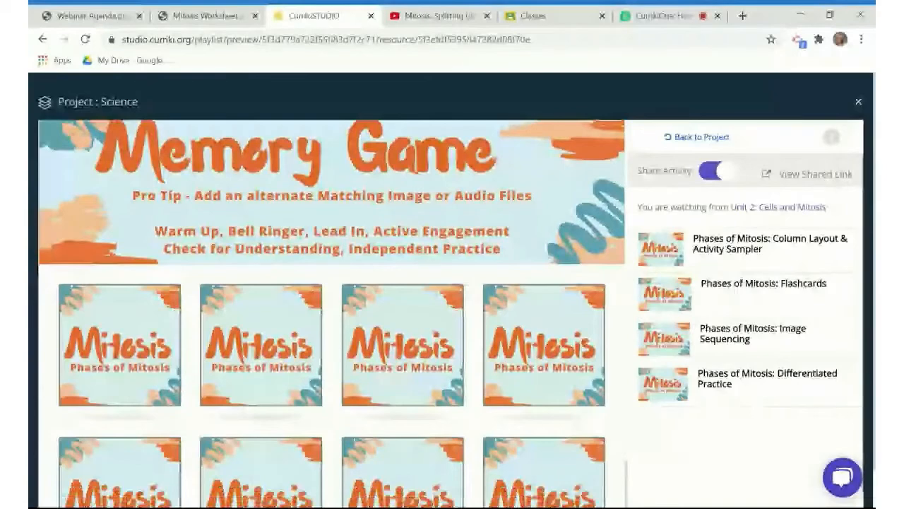
scroll(544, 227, down, 4)
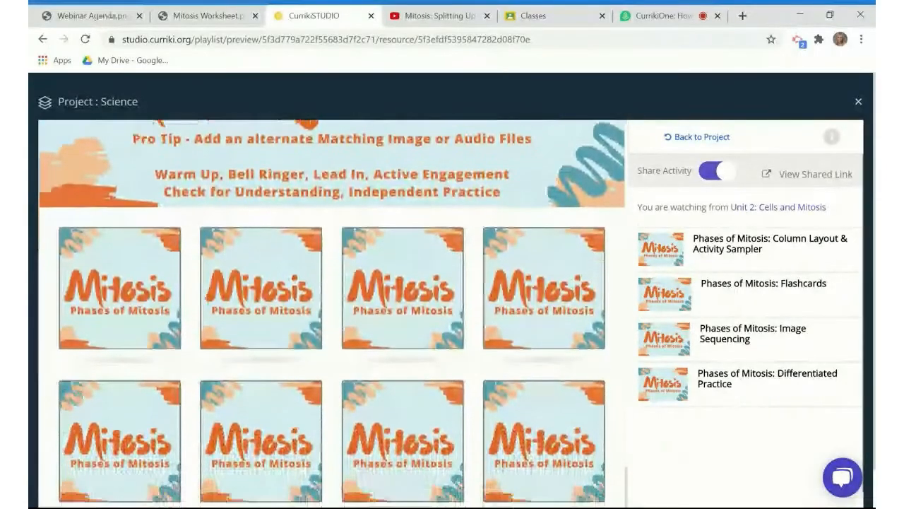
scroll(544, 226, down, 1)
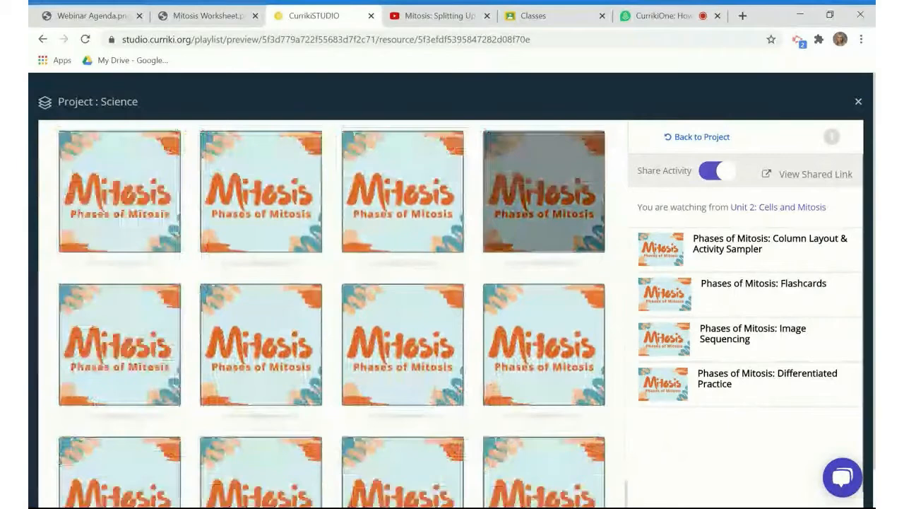
scroll(544, 226, down, 1)
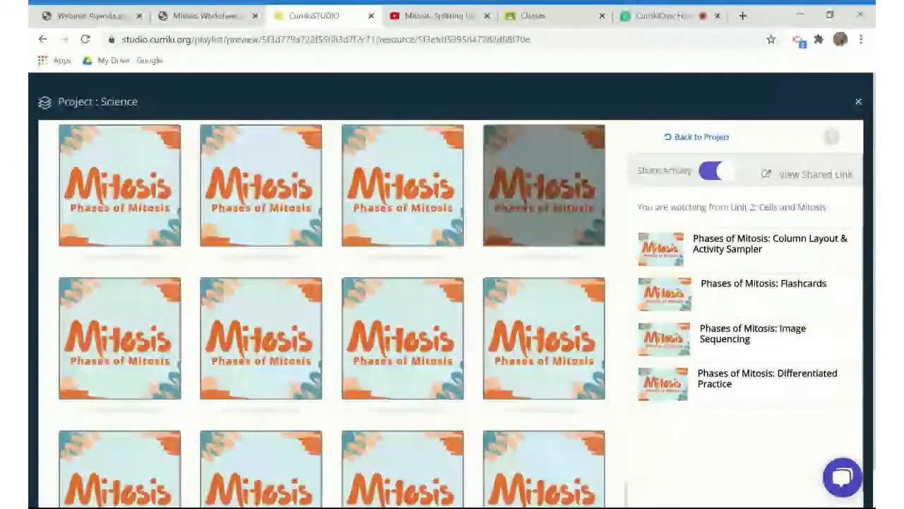
scroll(544, 226, down, 1)
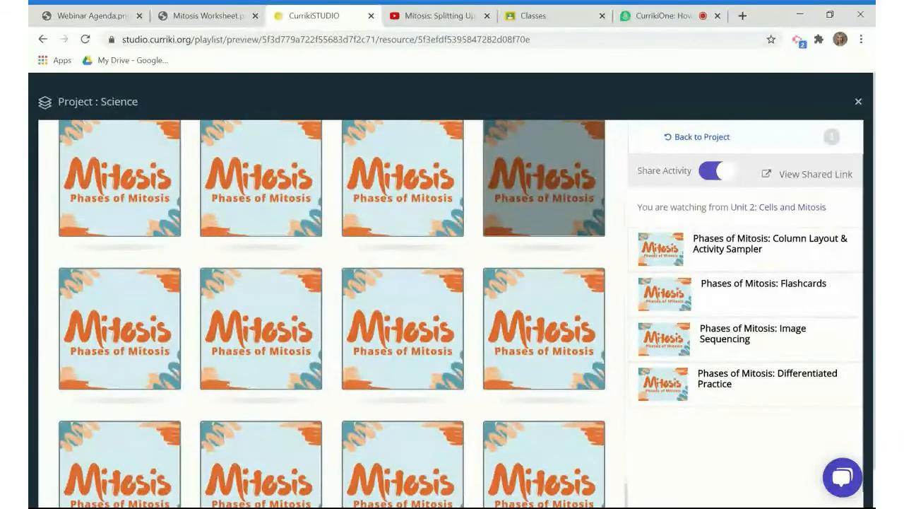
scroll(544, 178, down, 1)
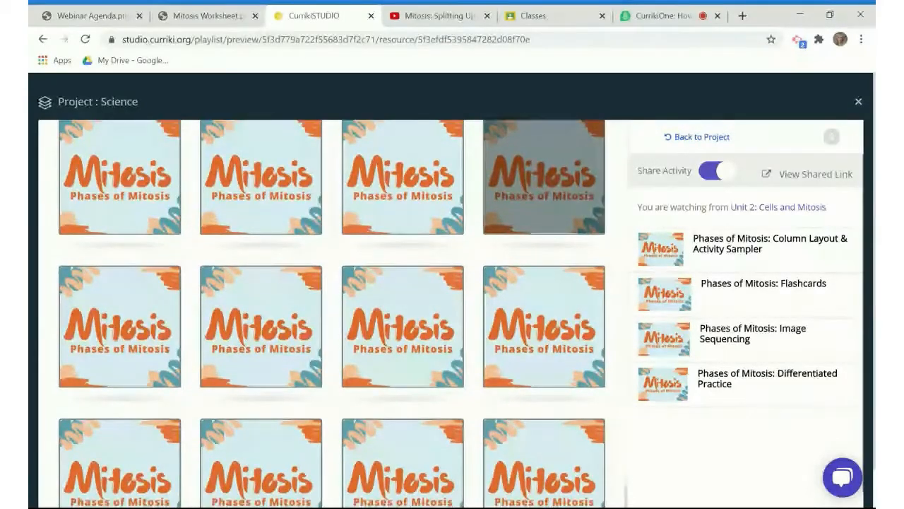
Turn over three pairs of Memory Game cards, matching the two cell drawings marked X, and show the time and card turn counters
scroll(544, 178, down, 1)
click(125, 303)
click(404, 318)
click(294, 195)
scroll(279, 282, up, 1)
click(268, 332)
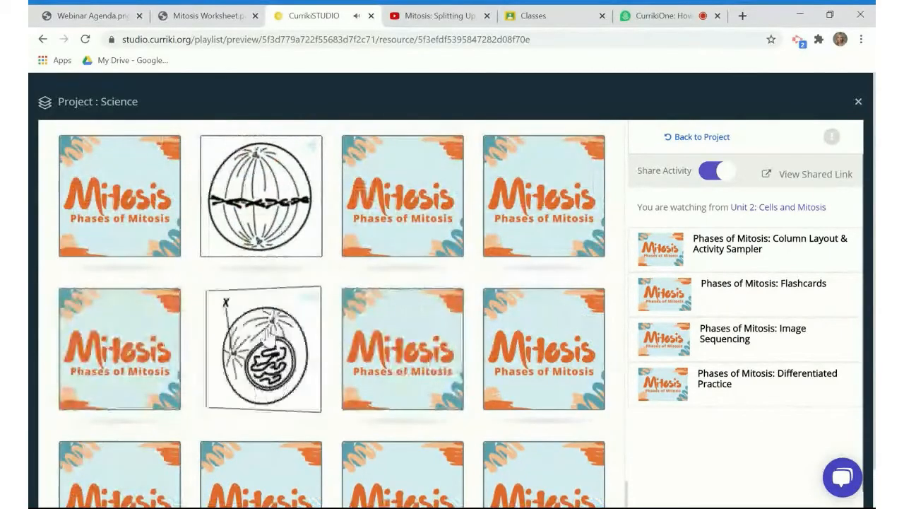
click(142, 371)
click(215, 375)
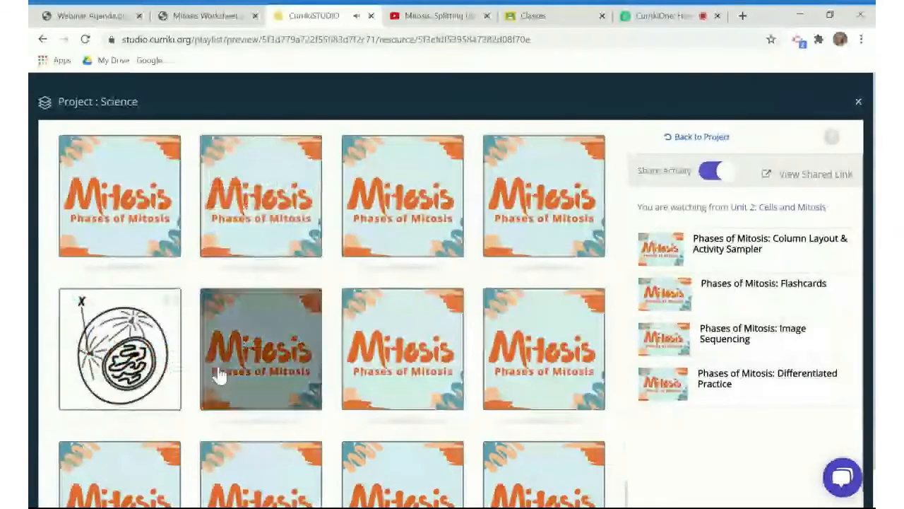
scroll(338, 420, down, 1)
scroll(337, 419, down, 1)
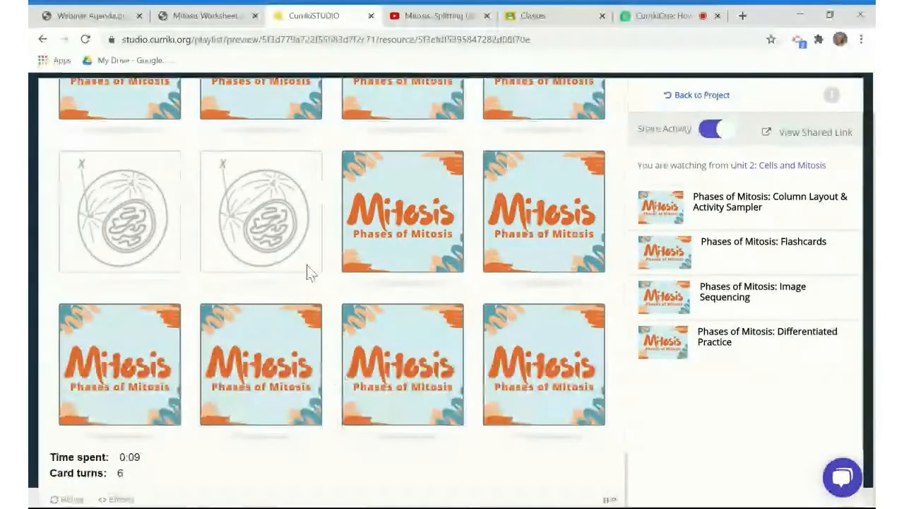
Try reordering the Flashcards activity within the Unit 2: Cells and Mitosis playlist of the Science project
mouse_move(114, 472)
mouse_down()
mouse_move(50, 457)
mouse_move(129, 476)
mouse_up()
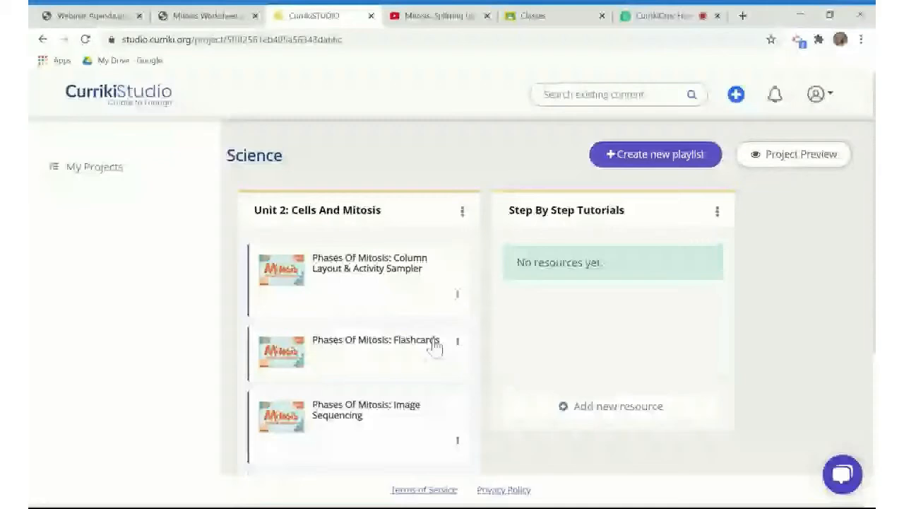
drag(433, 342, 367, 325)
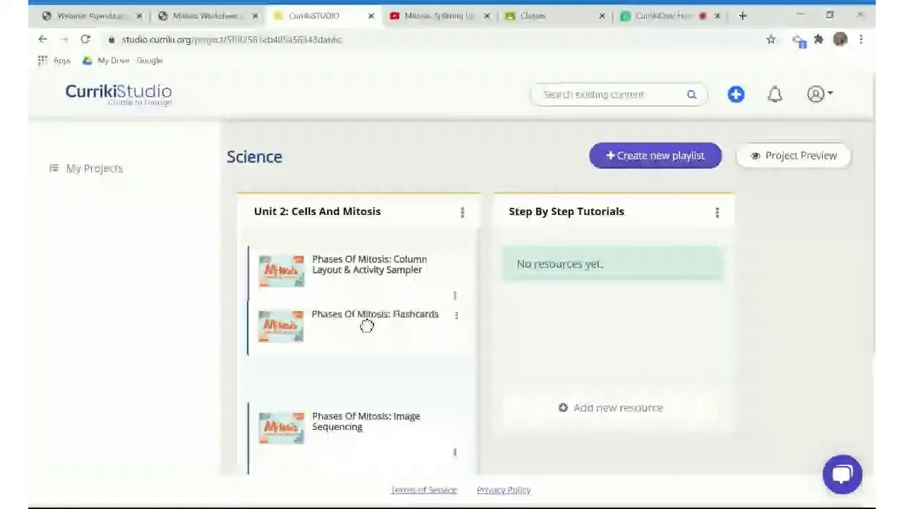
drag(366, 325, 359, 353)
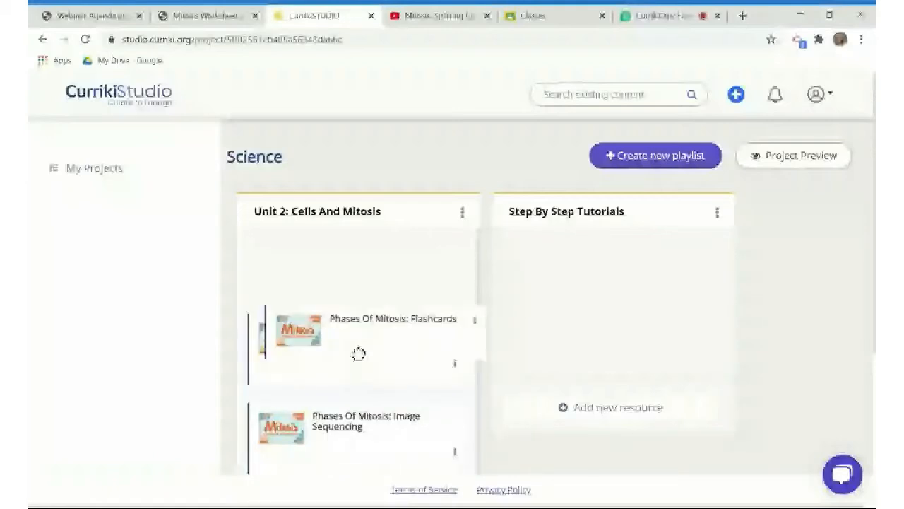
drag(358, 353, 358, 355)
Add a new resource to the Step By Step Tutorials playlist, choosing the Questions type and the Fill In The Blanks activity
scroll(359, 353, down, 1)
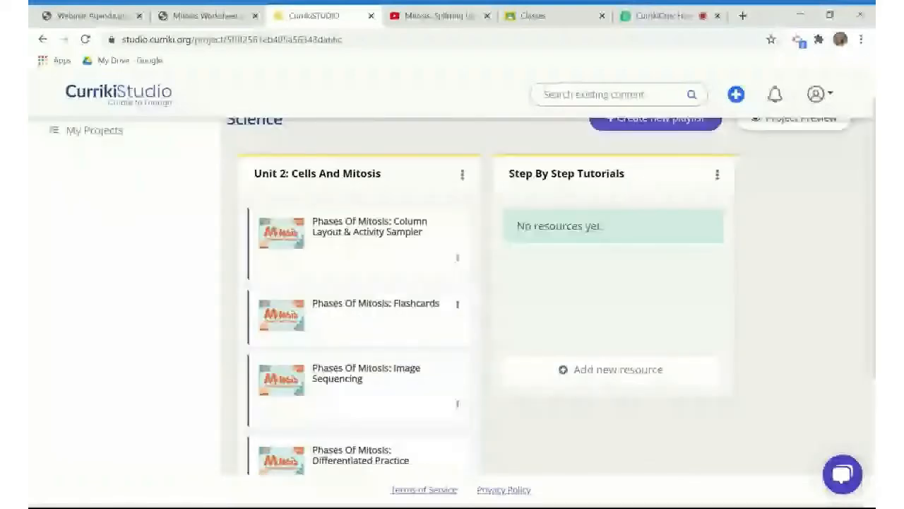
click(618, 370)
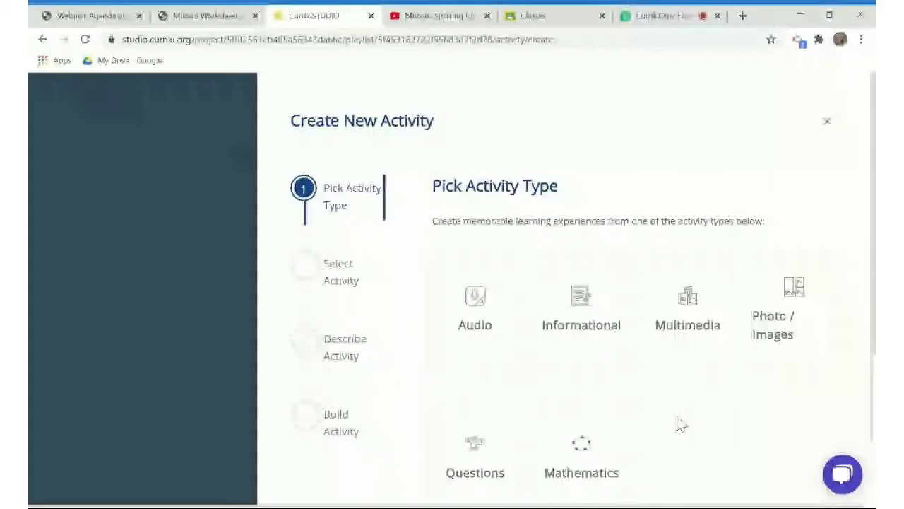
scroll(693, 413, down, 1)
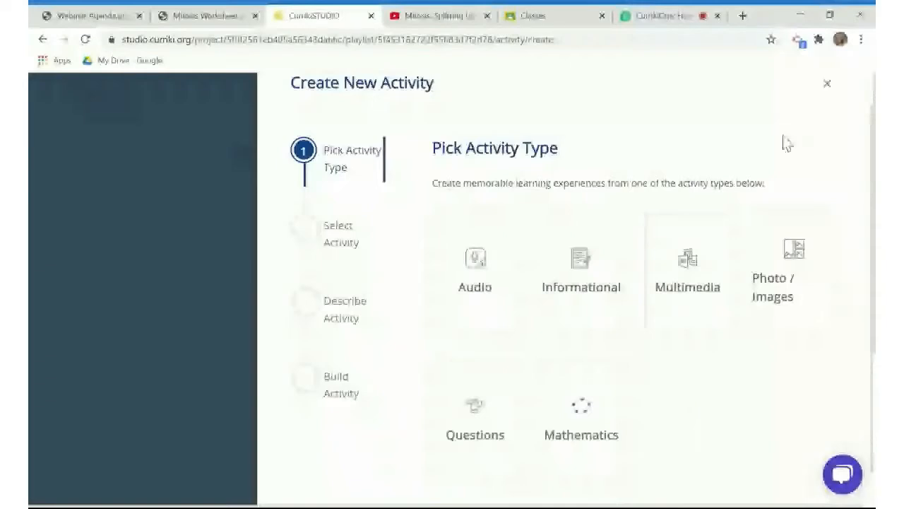
scroll(576, 179, down, 1)
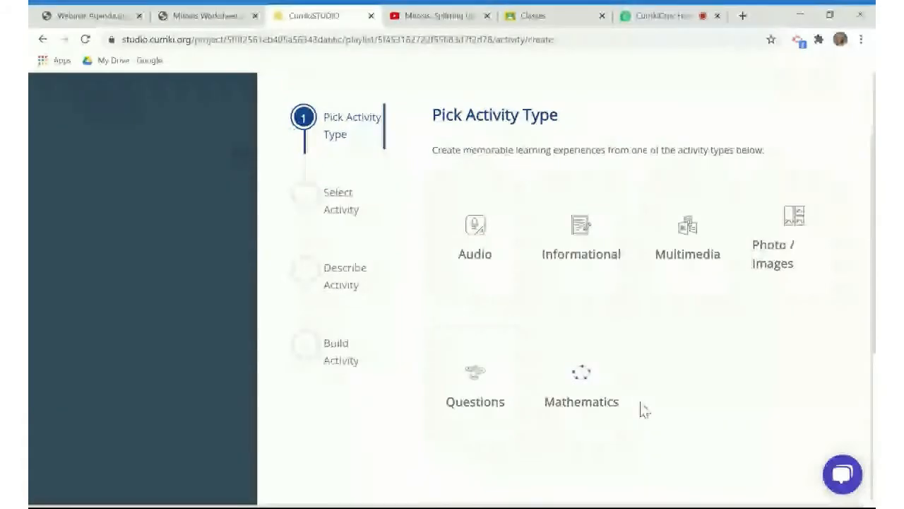
click(467, 396)
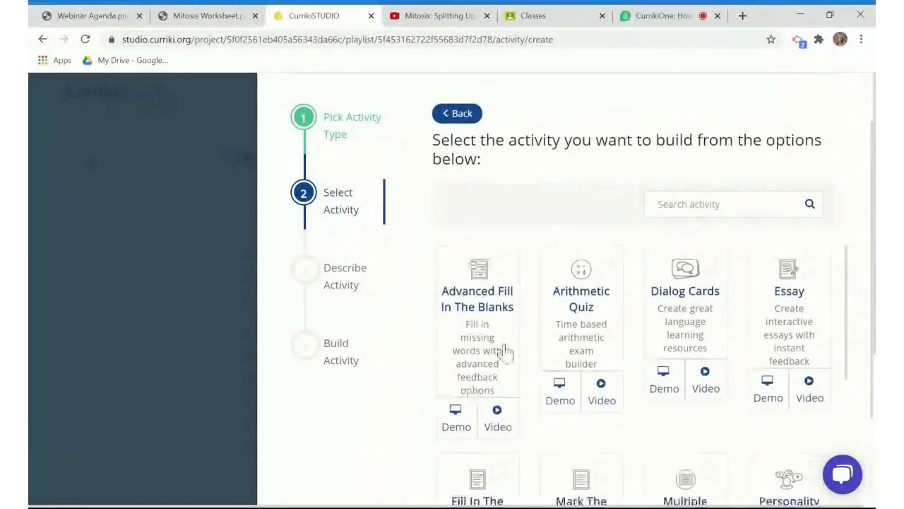
scroll(505, 352, down, 3)
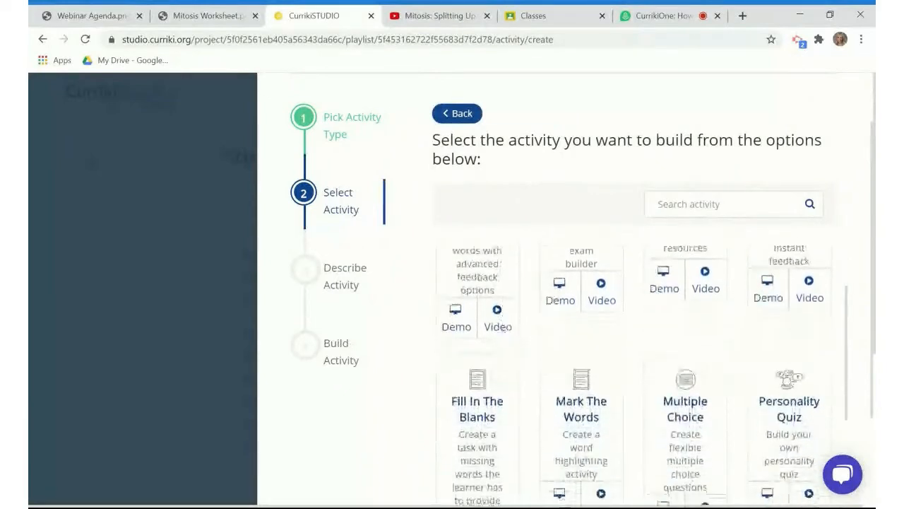
click(487, 386)
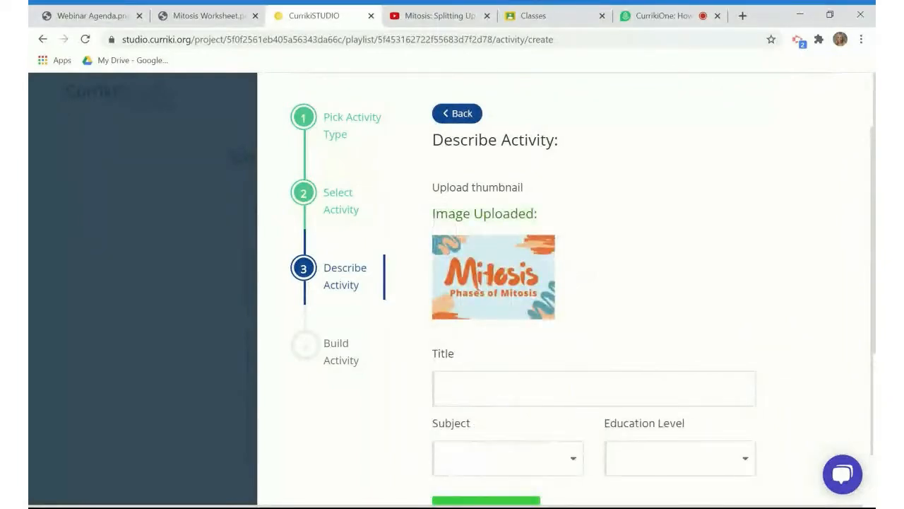
Title the new activity "Phases of Mitosis: Fill in the Blank" in its description
text(Phases of i)
text(Mitosis)
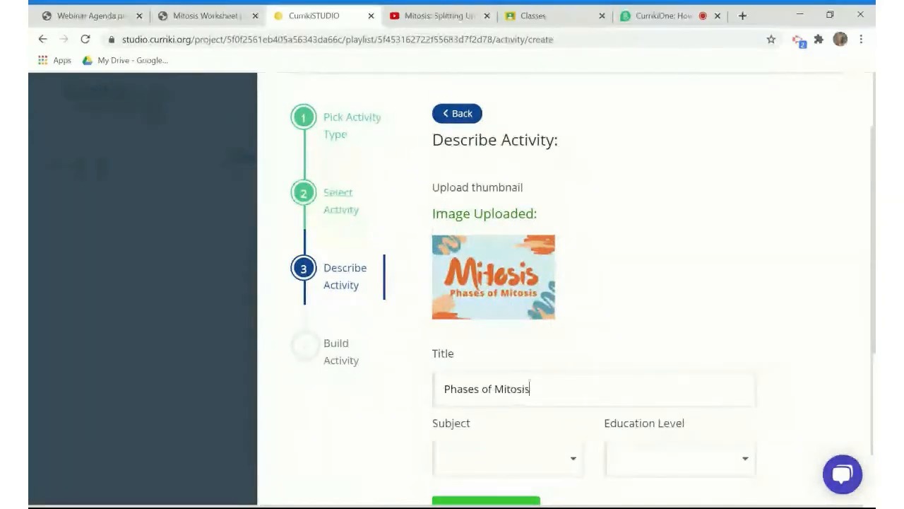
key(BackSpace)
text(: F)
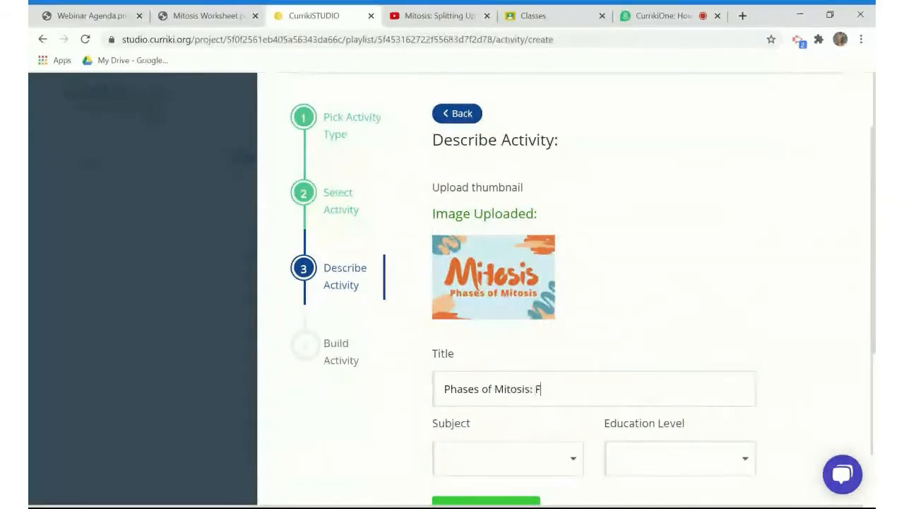
text(ill in the Blank)
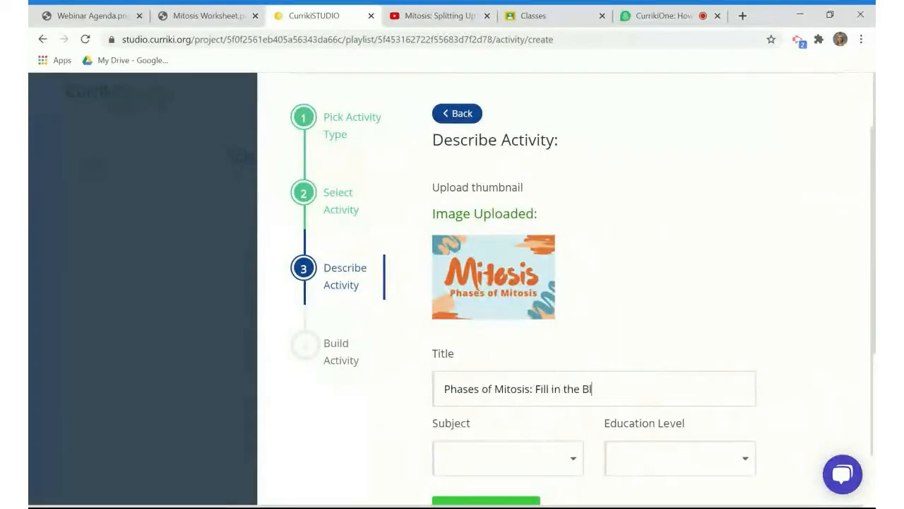
Set the subject to Science and the education level to Grades 6-8, and continue to building the activity
scroll(557, 420, down, 2)
click(568, 404)
scroll(495, 459, down, 1)
click(479, 468)
click(669, 392)
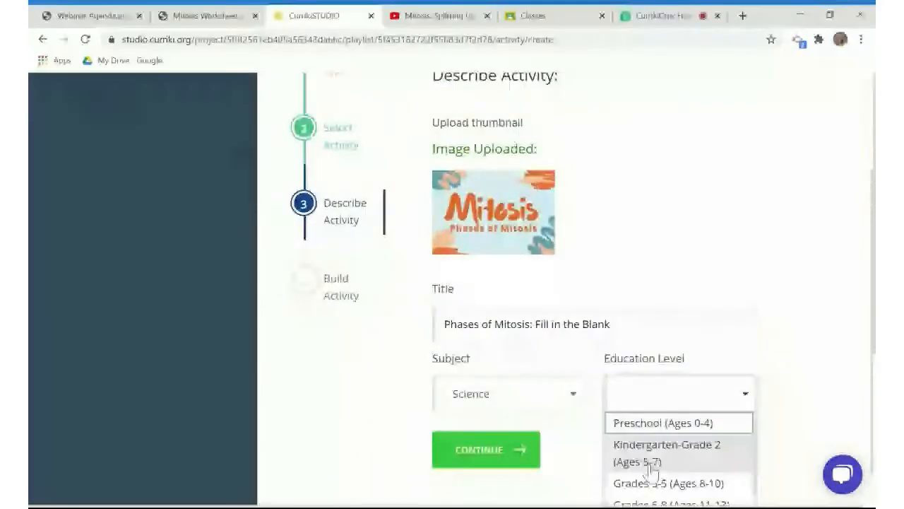
scroll(652, 469, down, 1)
click(651, 439)
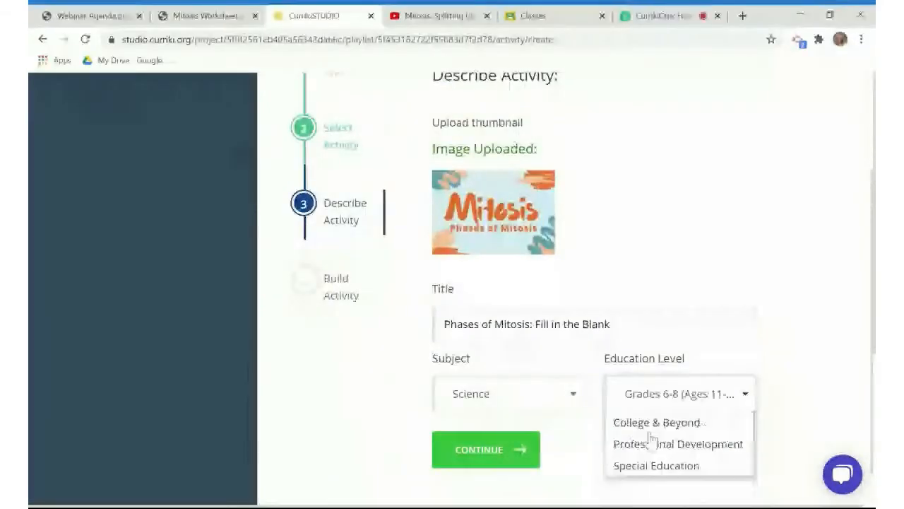
click(501, 455)
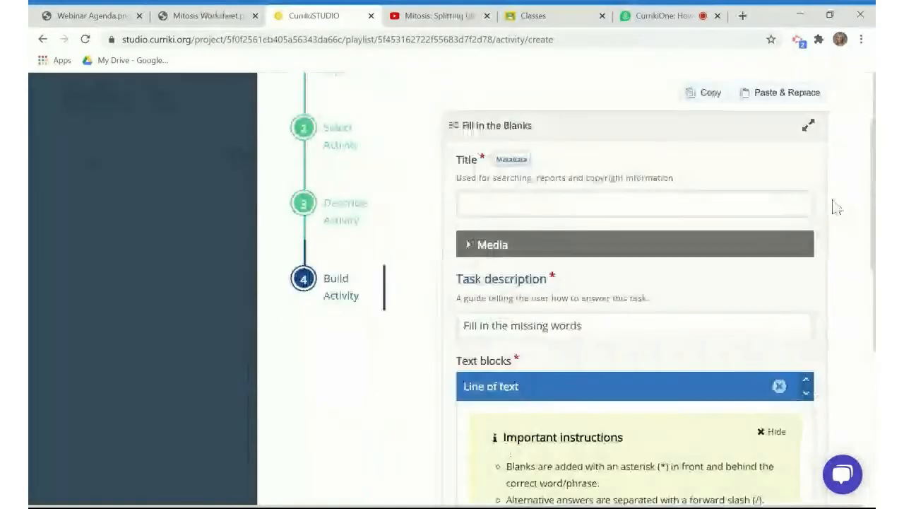
Enlarge the Fill in the Blanks editor to full screen and enter the title "Phases of Mitosis: Fill in the Blanks"
click(808, 126)
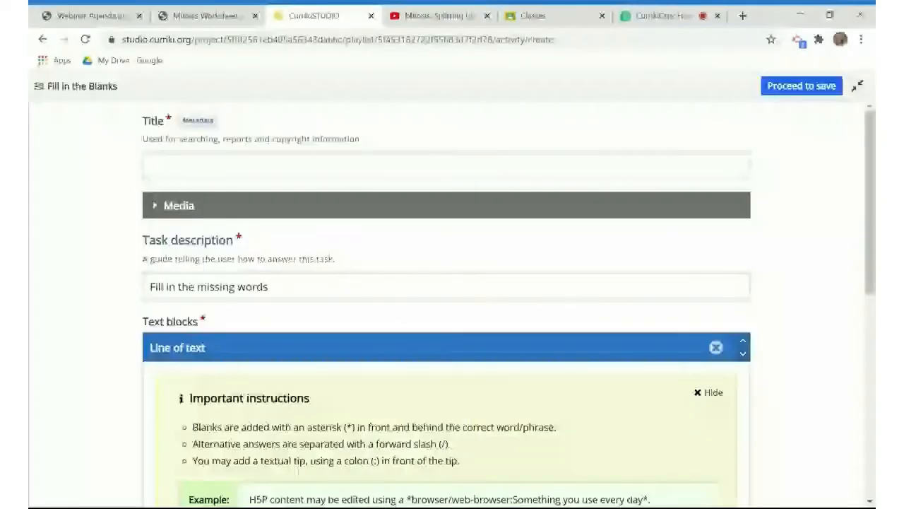
click(157, 126)
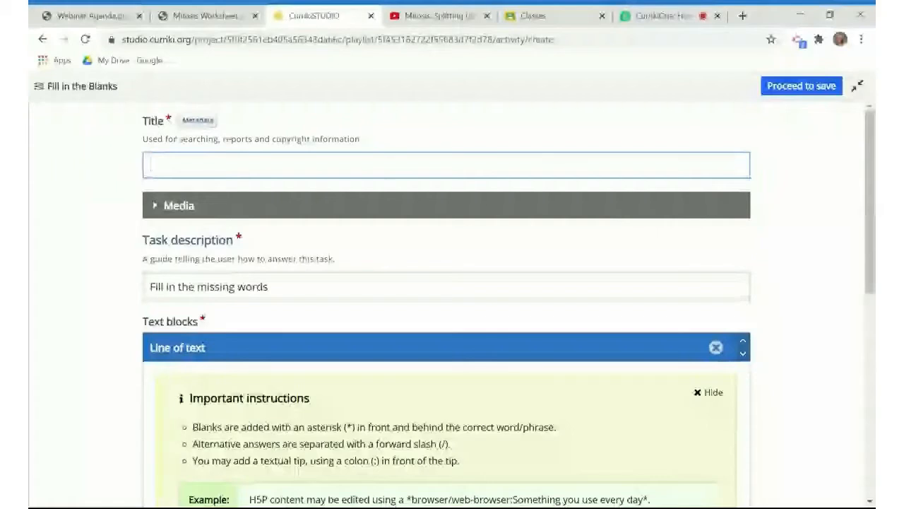
text(Phases of Mitosis: Interactive Video)
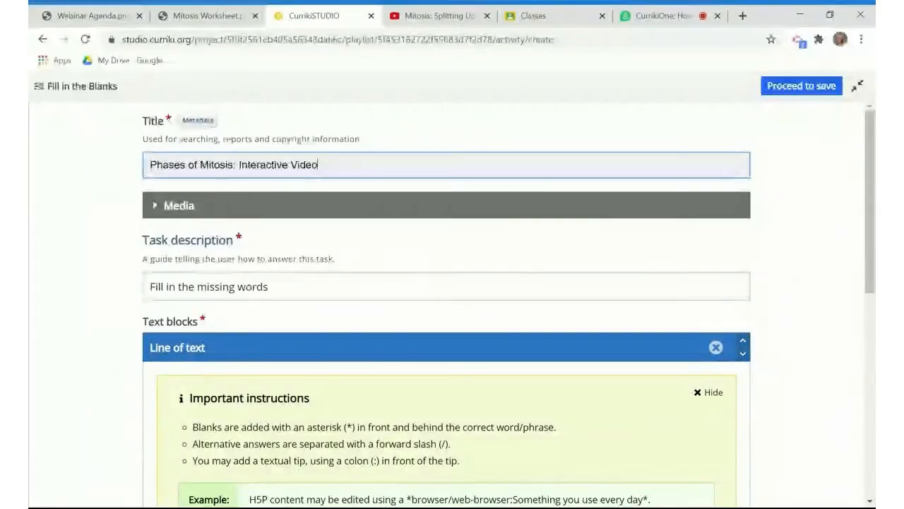
drag(318, 164, 239, 165)
text(Fi)
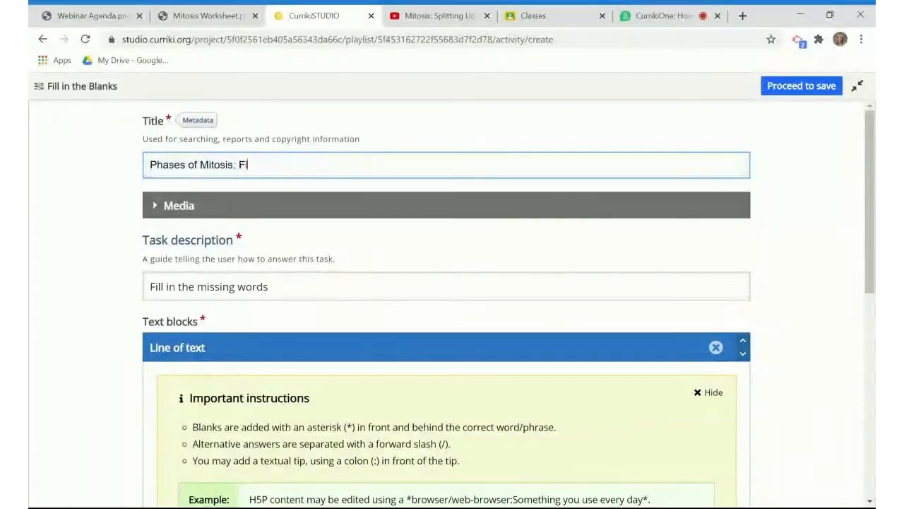
text(ll in the Blanks)
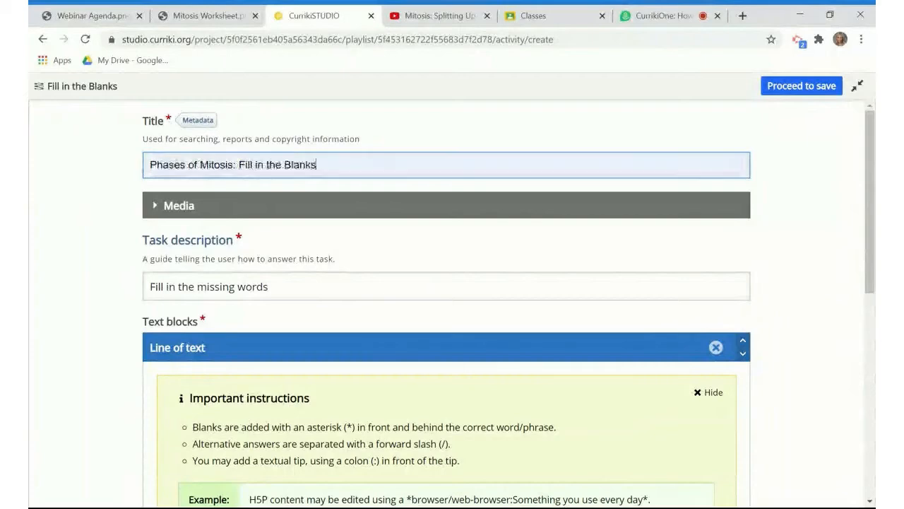
Set the activity's media type to Image and title the image "Mitosis"
scroll(240, 208, down, 1)
click(161, 207)
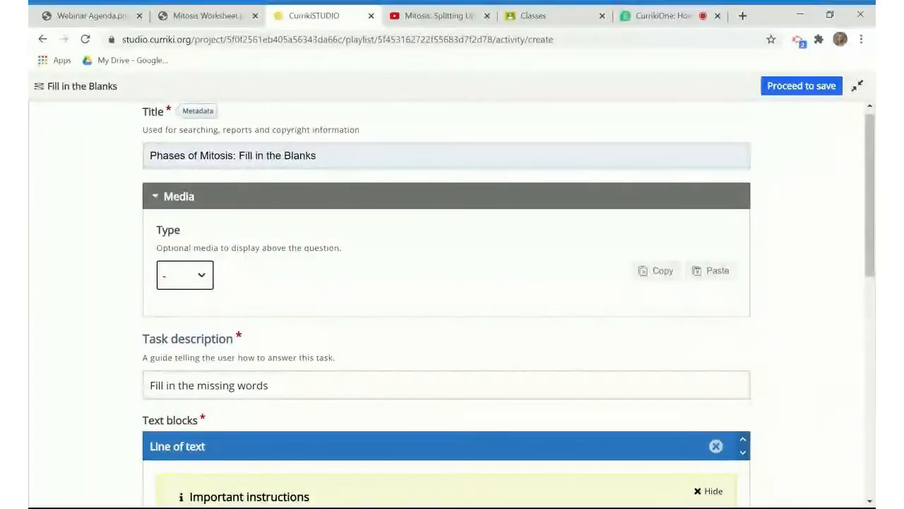
click(178, 310)
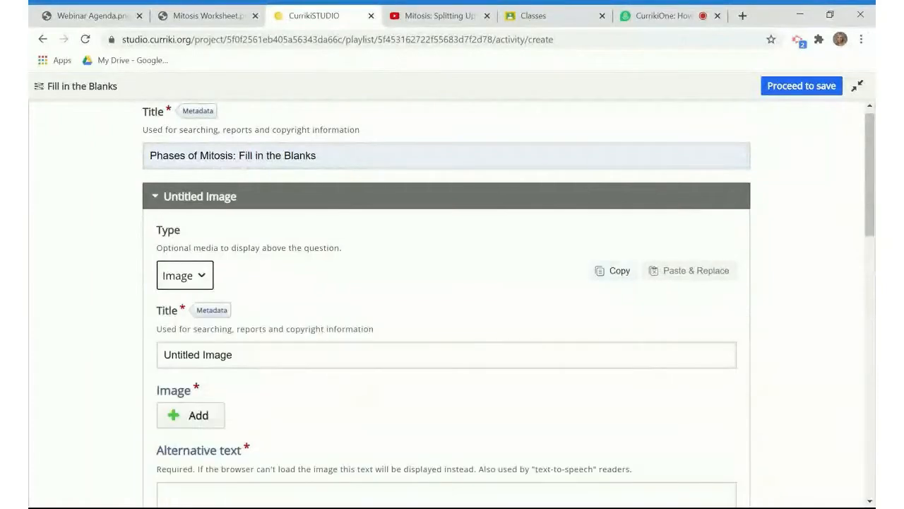
drag(233, 355, 103, 354)
text(Mitosis)
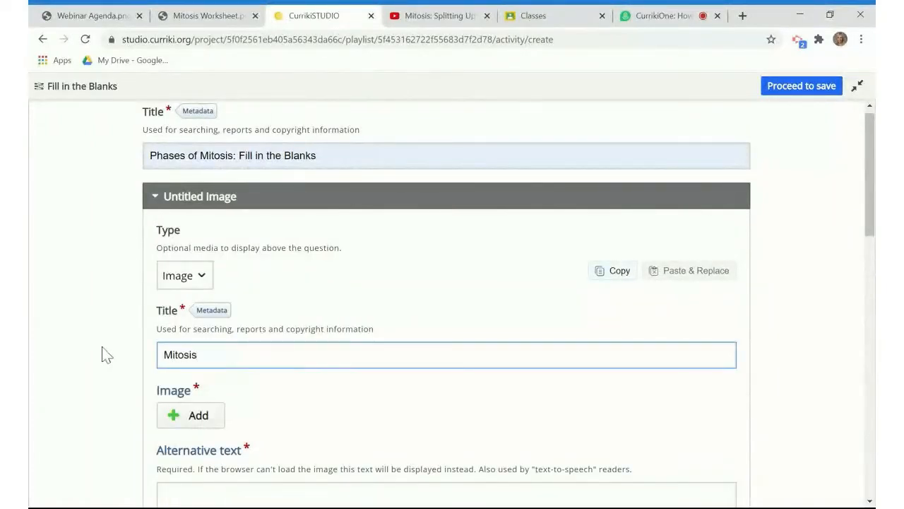
Upload the "Phases of Mitosis Fill in the Blanks" banner as the media image and collapse the media section
scroll(103, 347, down, 1)
click(199, 336)
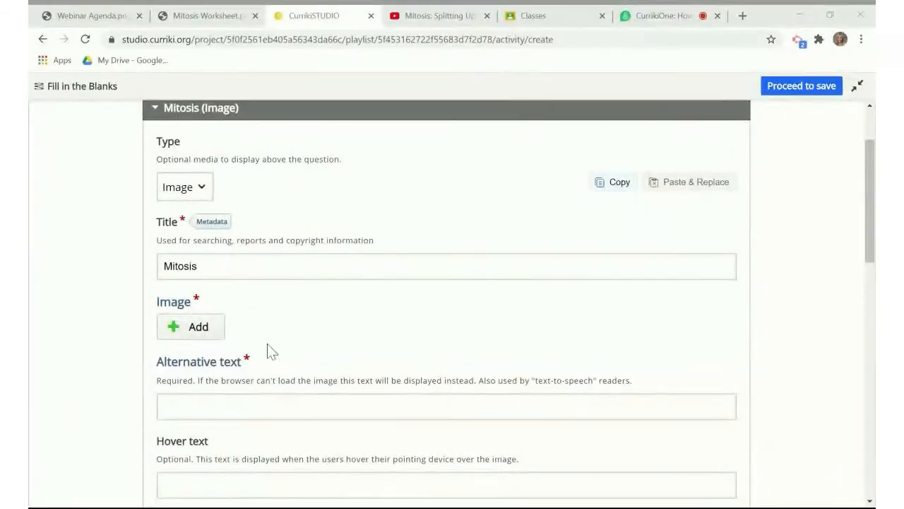
click(199, 327)
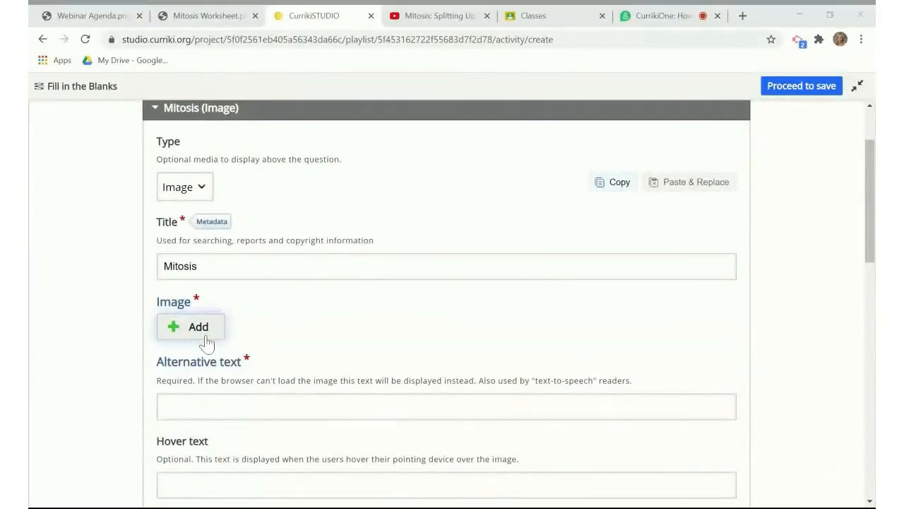
scroll(205, 343, down, 2)
scroll(325, 256, up, 1)
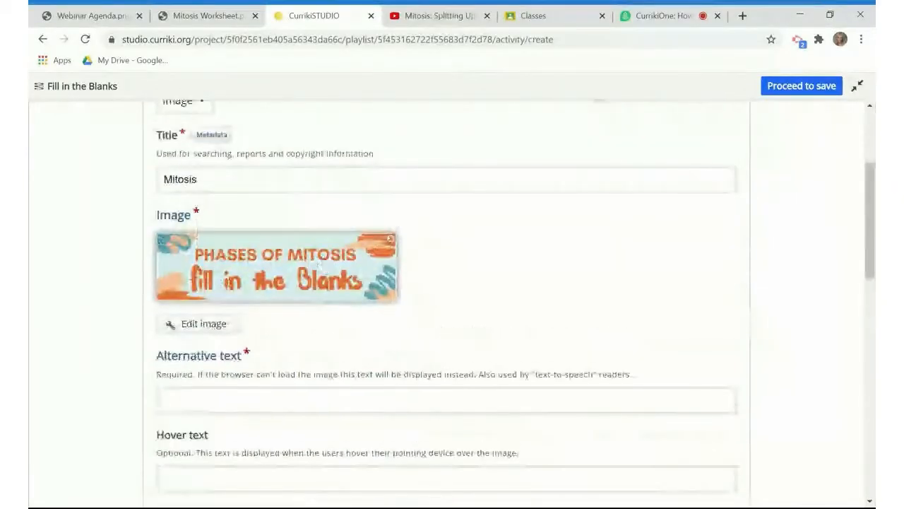
double_click(189, 179)
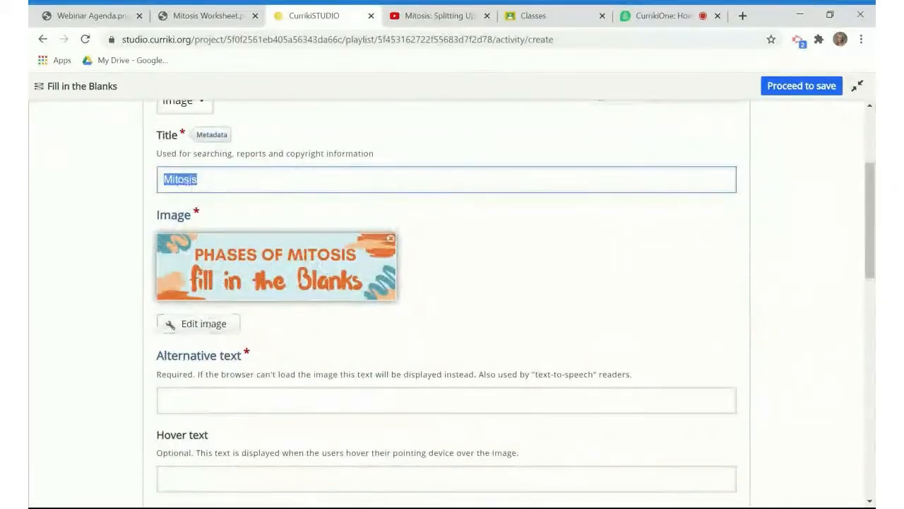
scroll(320, 259, up, 2)
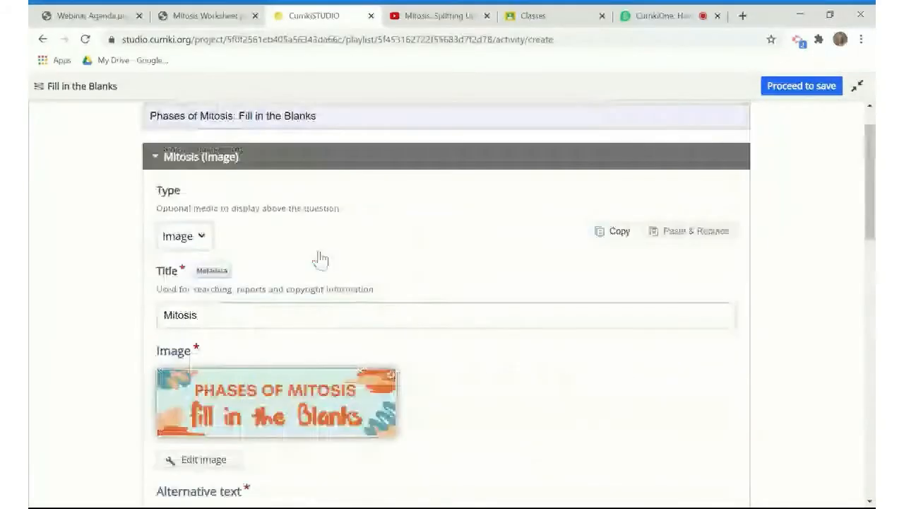
click(157, 158)
End the task description's "Fill in the missing words" with a period and add a bold "Word Bank:" label on a new line
click(336, 233)
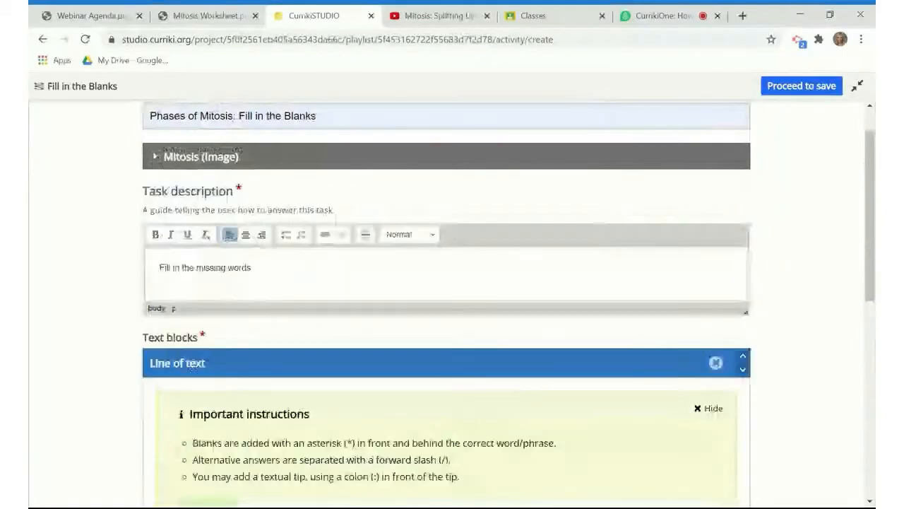
scroll(336, 233, down, 1)
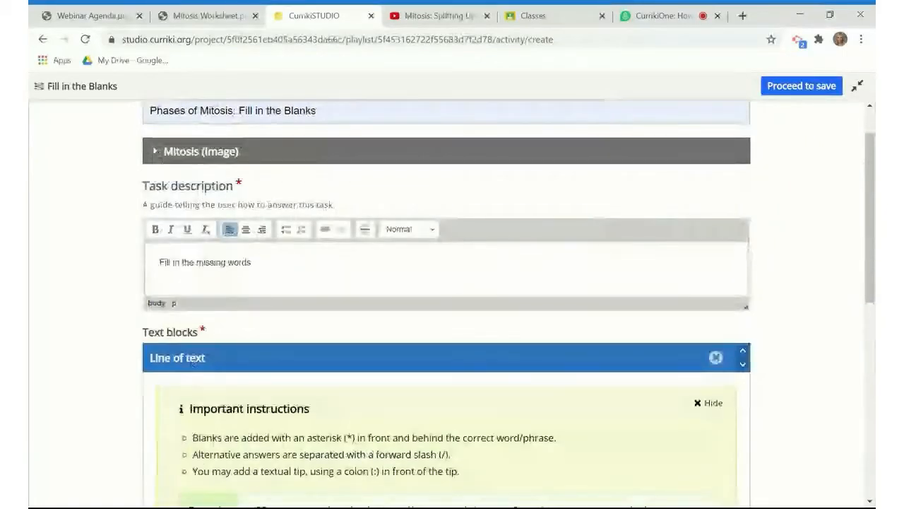
scroll(455, 294, down, 1)
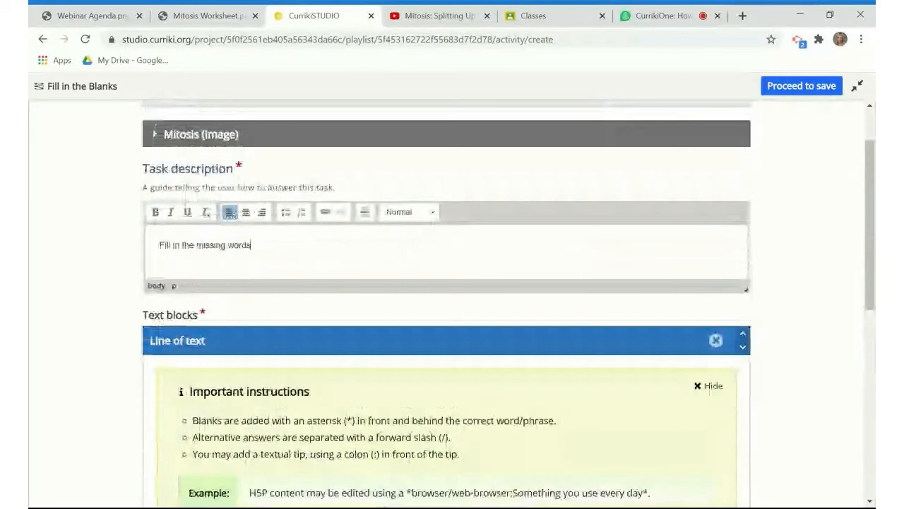
text(.)
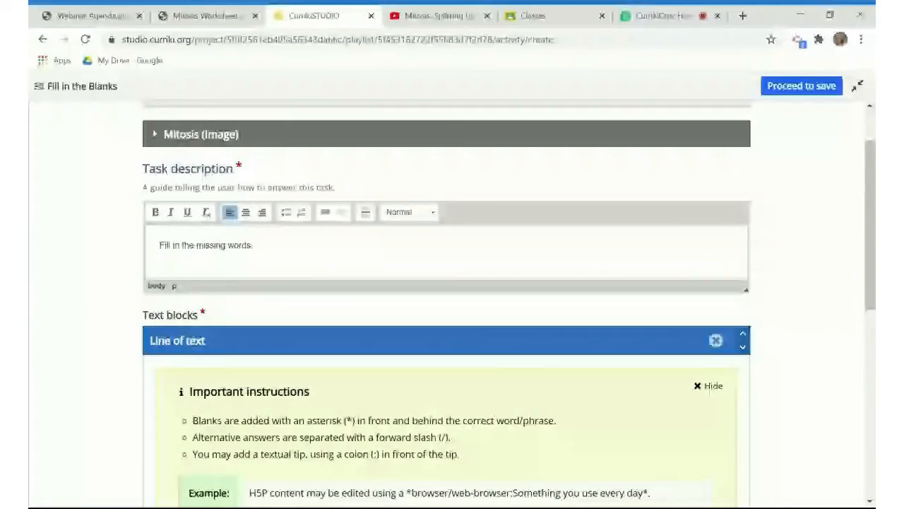
key(Return)
text(Word)
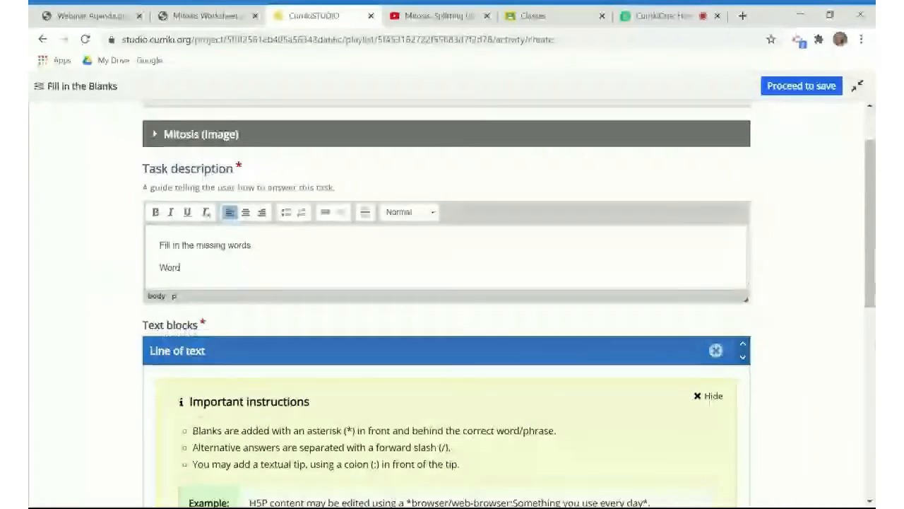
text( Bank)
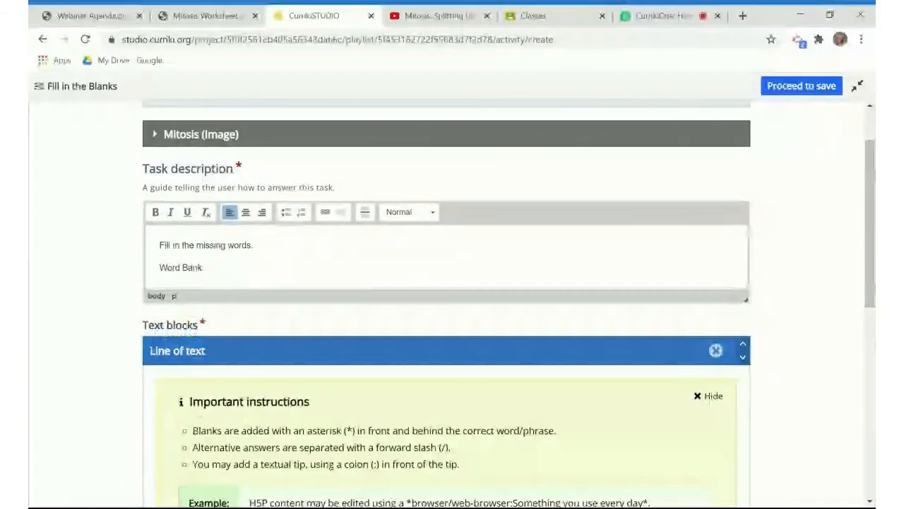
text(:)
key(shift+Home)
key(ctrl+b)
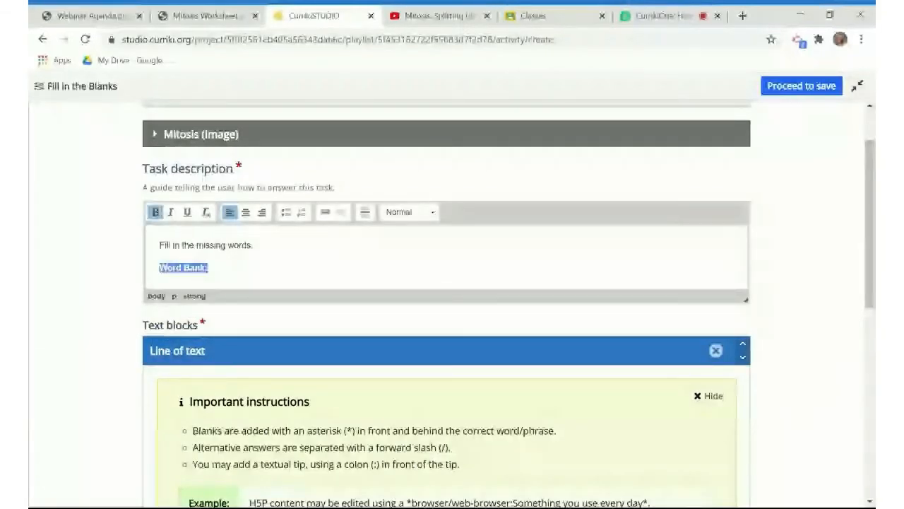
click(152, 232)
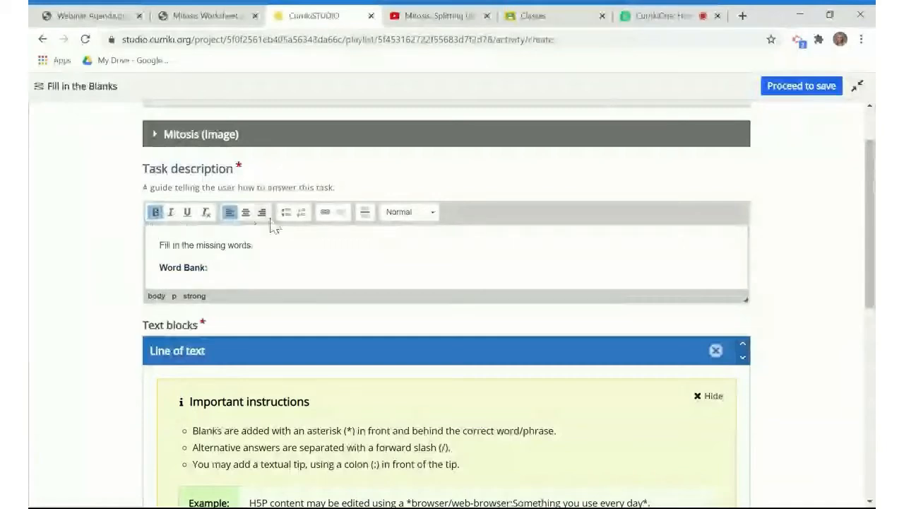
click(156, 213)
Copy Interphase, Prophase, Anaphase, Telophase and Metaphase from the Mitosis Worksheet PDF into the task description after "Word Bank:"
click(207, 15)
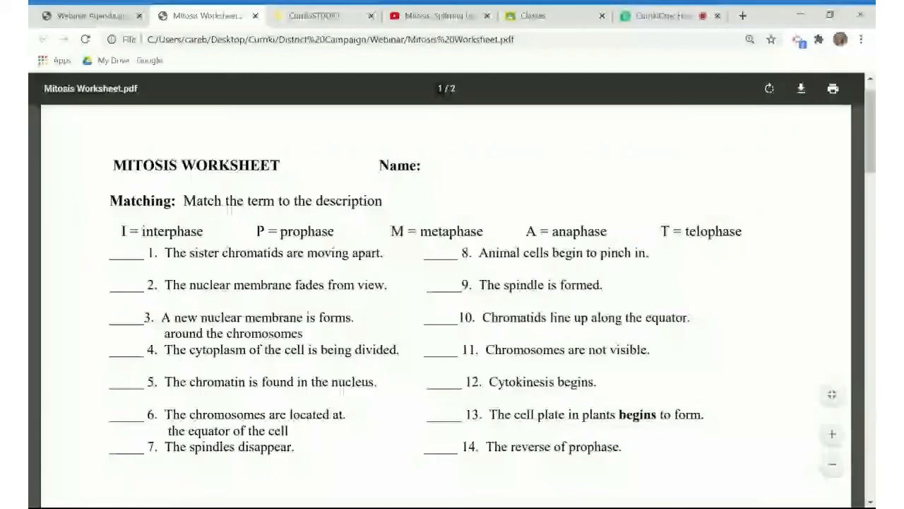
scroll(228, 205, down, 2)
scroll(452, 304, down, 2)
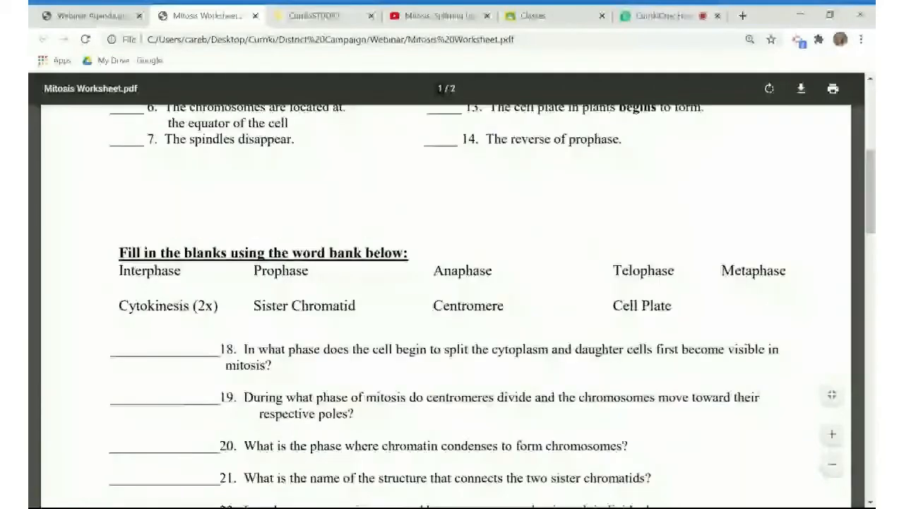
drag(366, 253, 786, 271)
scroll(452, 304, down, 2)
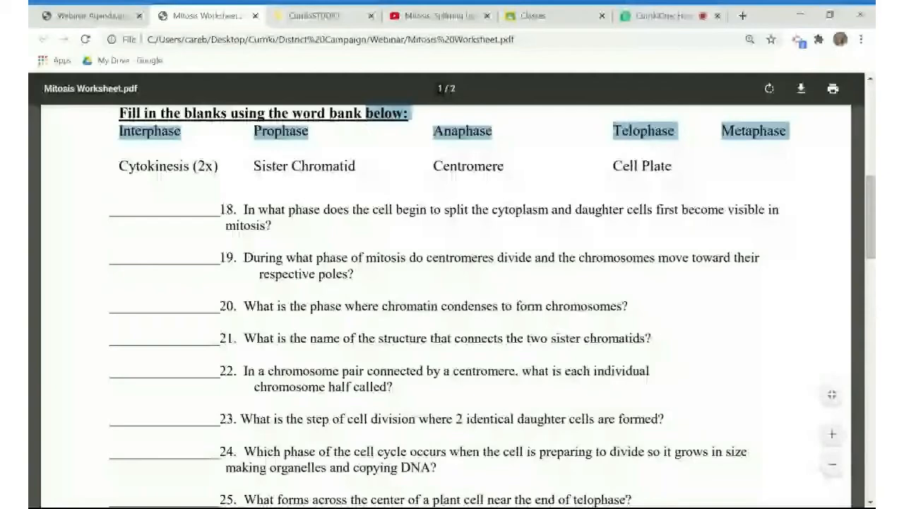
scroll(453, 304, up, 1)
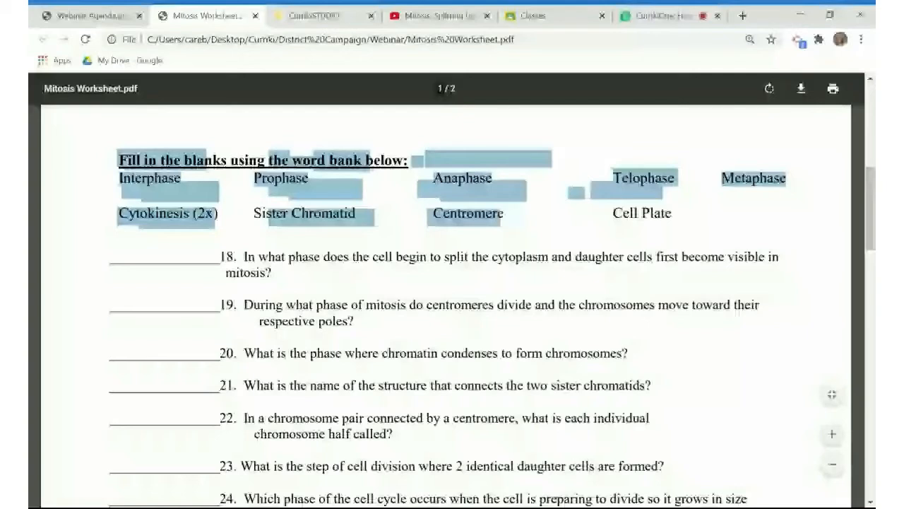
drag(502, 213, 786, 179)
click(314, 16)
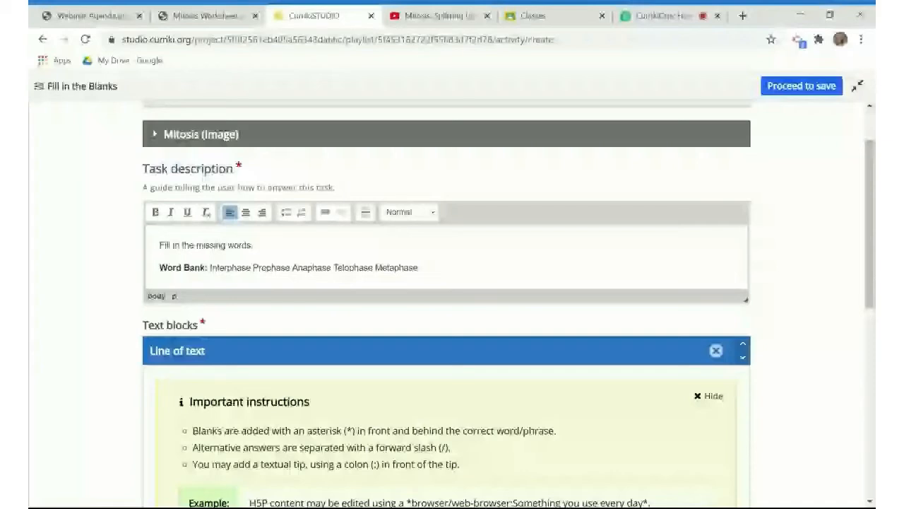
Separate the pasted phase names in the task description's word bank with commas
click(251, 268)
text(,)
click(292, 268)
text(,)
click(335, 268)
text(,)
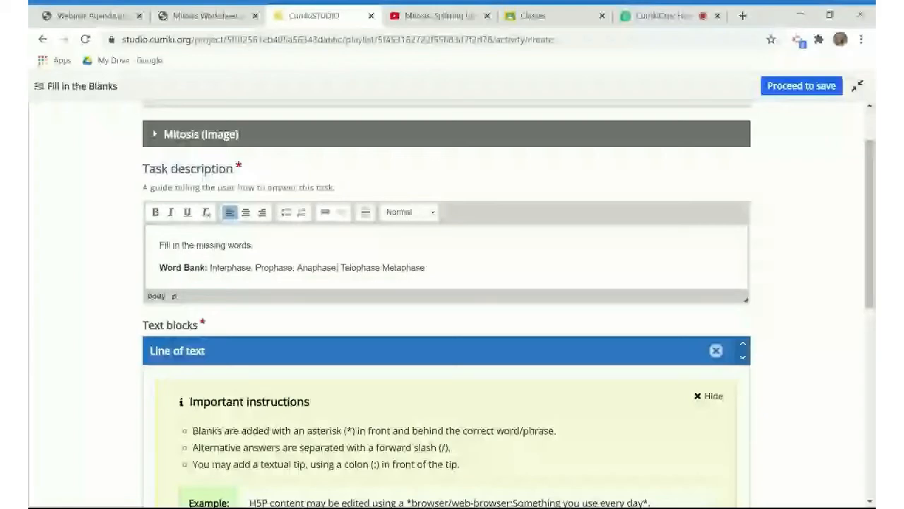
Copy the worksheet's second word bank row, Cytokinesis (2x) through Cell Plate, and append it after Metaphase in the task description
key(ctrl+shift+Tab)
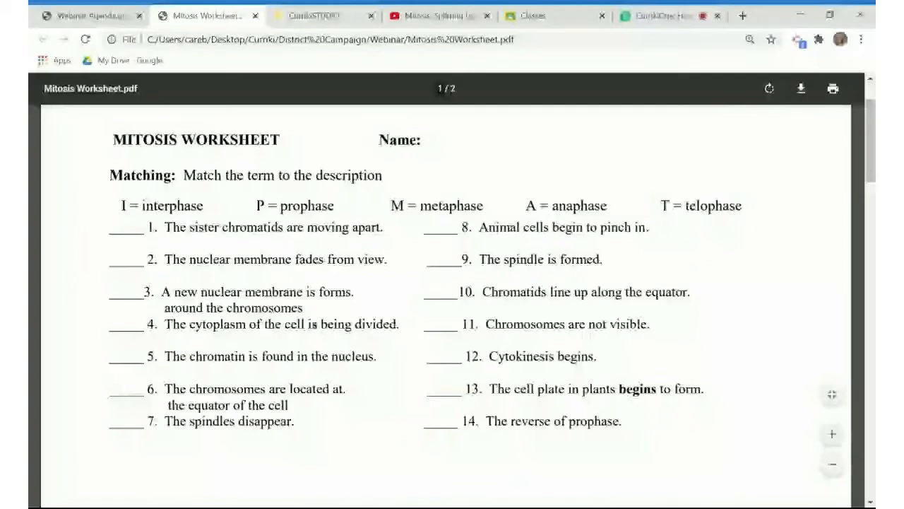
scroll(446, 305, down, 5)
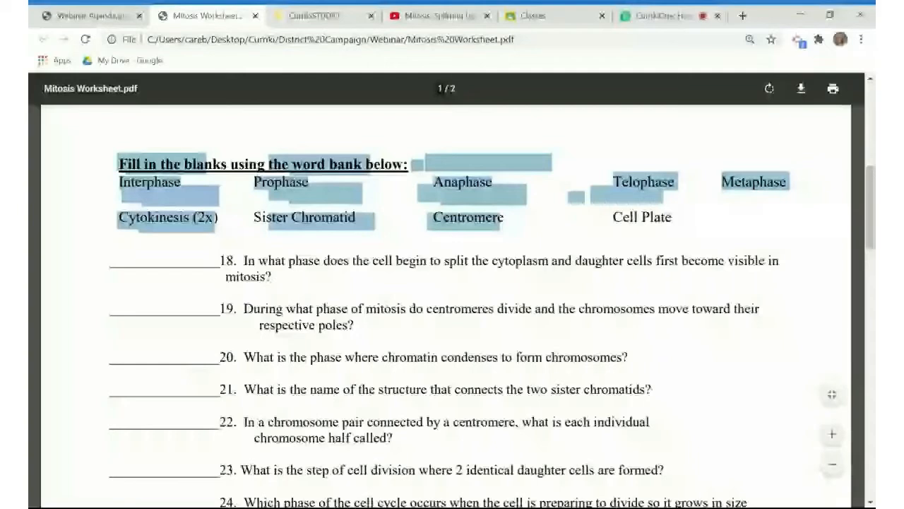
drag(129, 218, 672, 218)
key(ctrl+c)
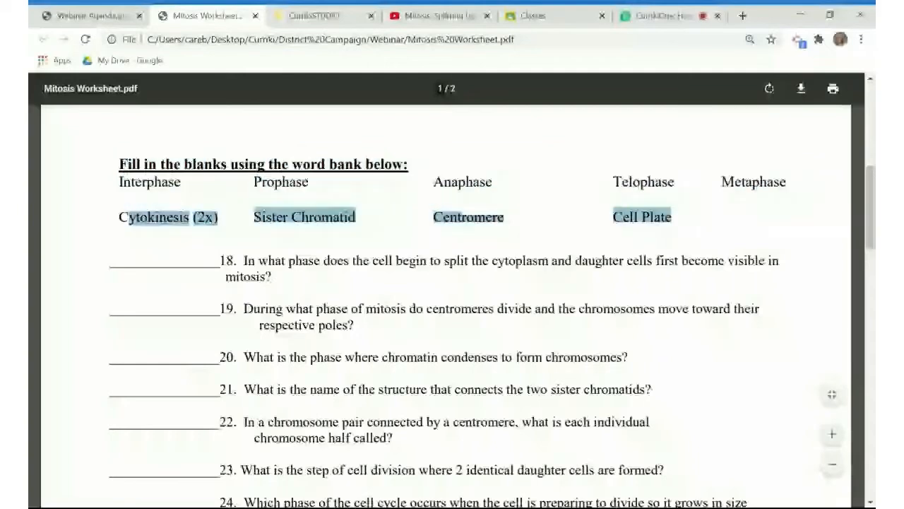
click(315, 16)
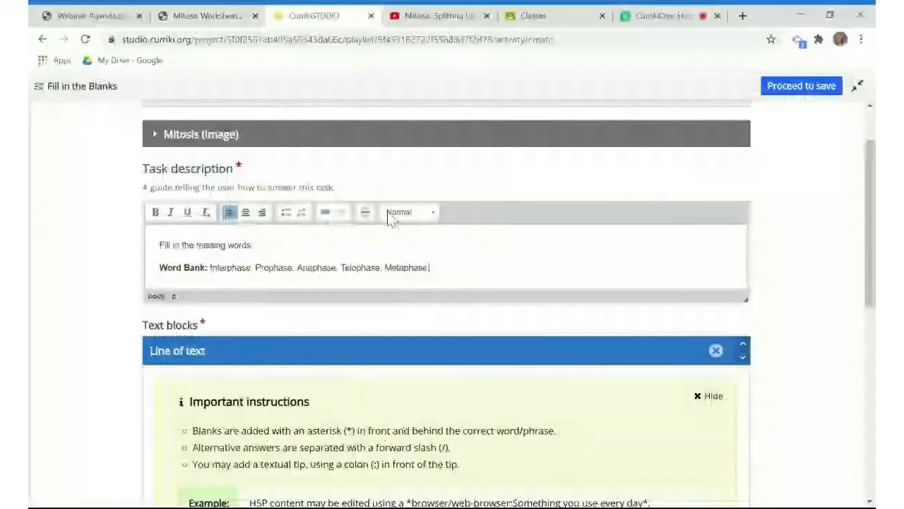
text(, C)
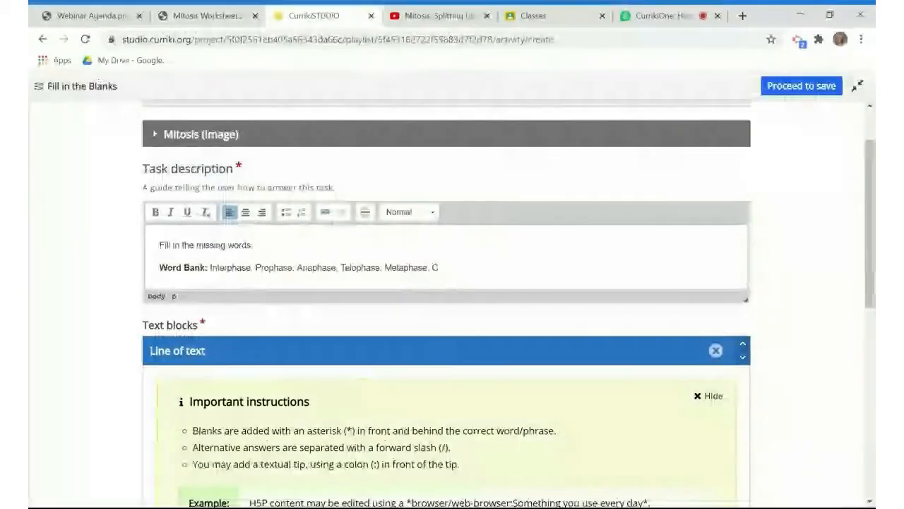
key(ctrl+v)
Insert commas between Cytokinesis (2x), Sister Chromatid, Centromere and Cell Plate in the word bank
click(495, 268)
text(,)
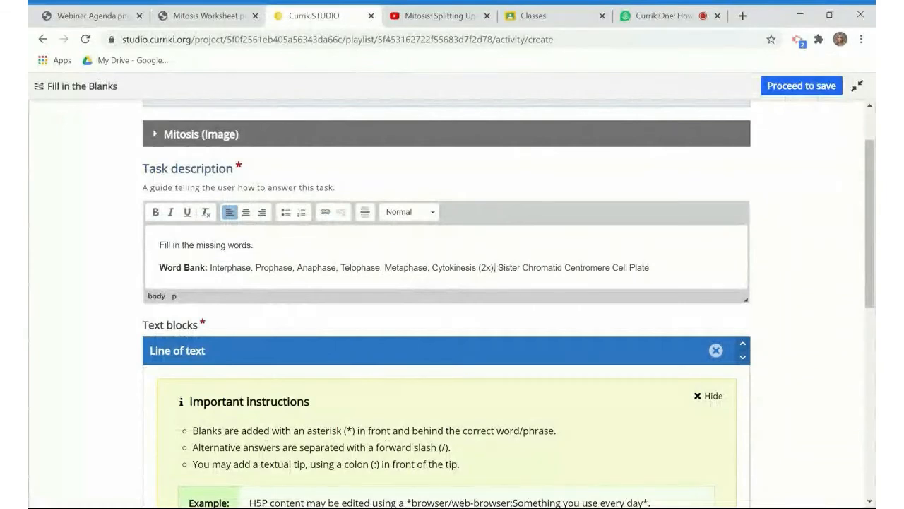
click(563, 268)
text(,)
click(613, 268)
text(,)
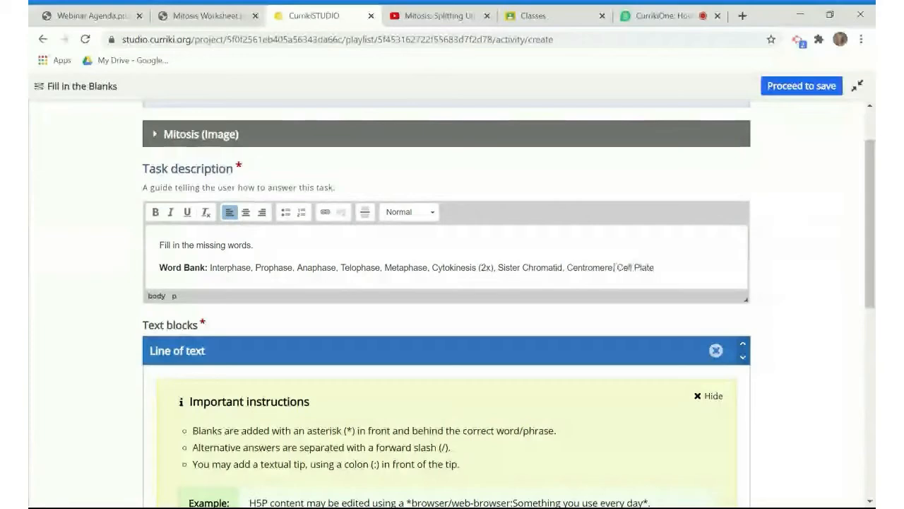
Hide the text block's important instructions and show them again to review the syntax for blanks, alternative answers and tips
scroll(614, 267, down, 2)
scroll(174, 241, down, 2)
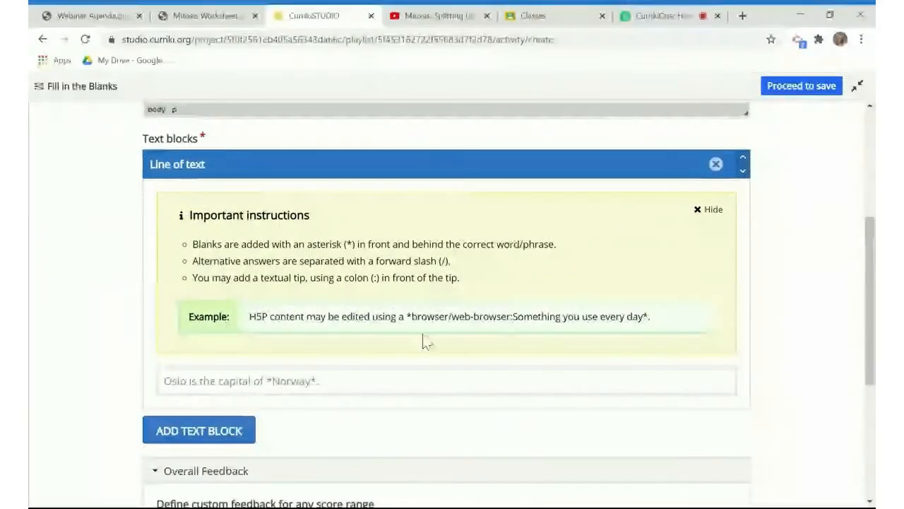
click(709, 211)
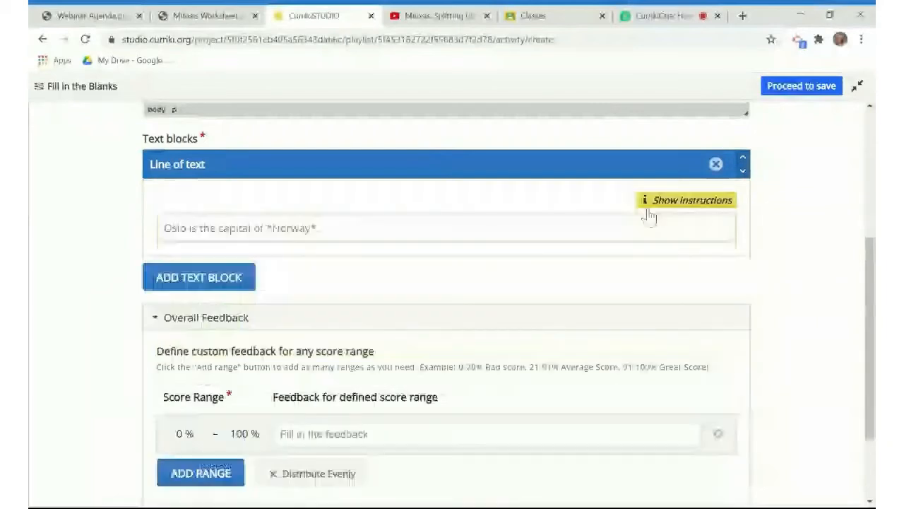
click(649, 211)
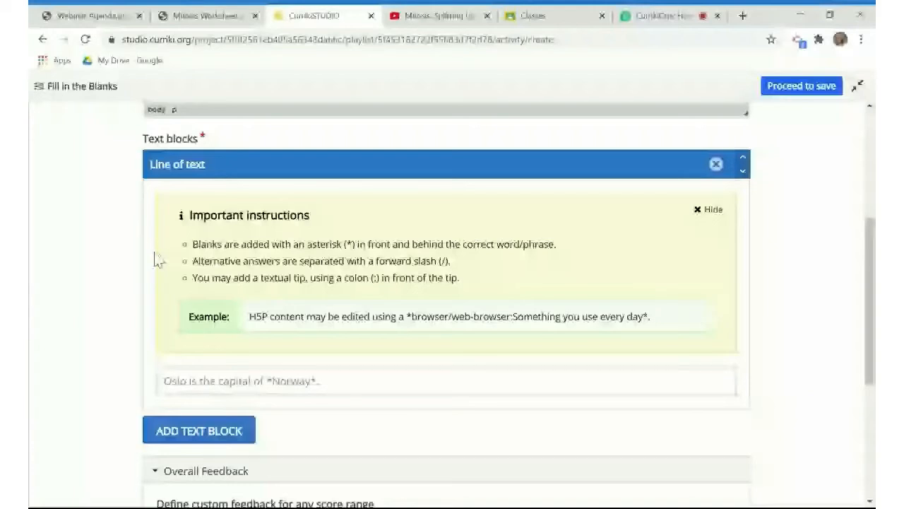
scroll(157, 260, down, 1)
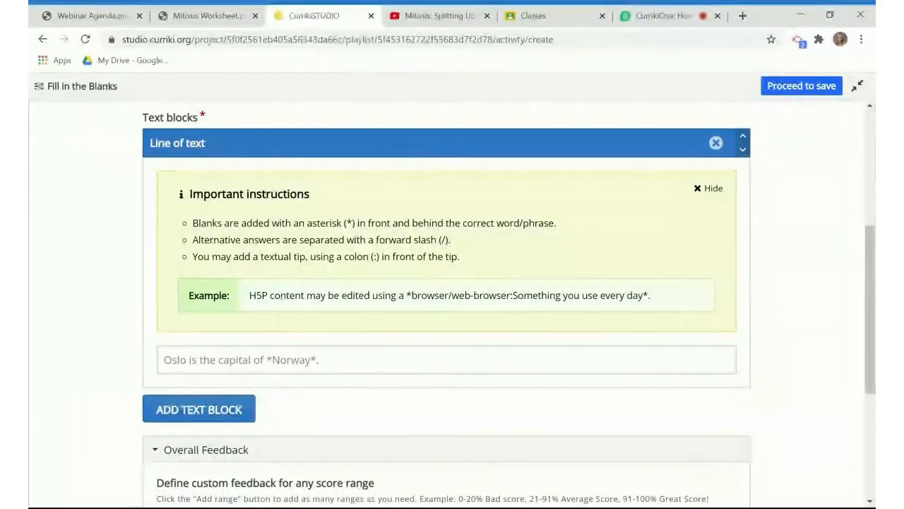
Copy worksheet question 18 into the text block and begin its blank after the question with "*cytokinesis:"
click(443, 359)
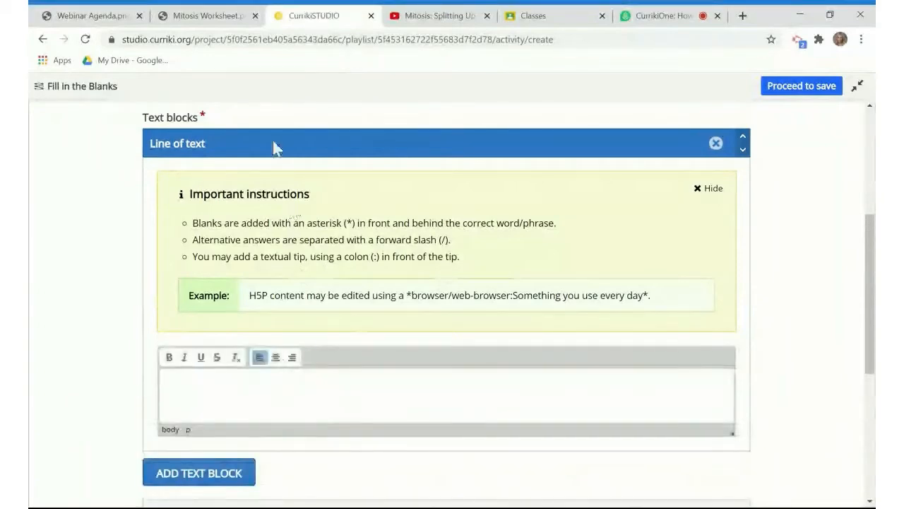
scroll(333, 201, down, 1)
click(212, 16)
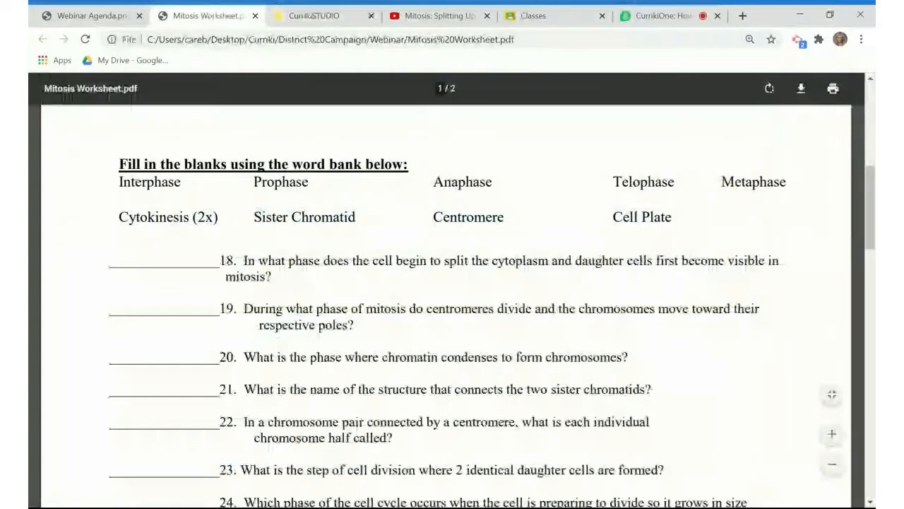
drag(244, 260, 272, 277)
key(ctrl+c)
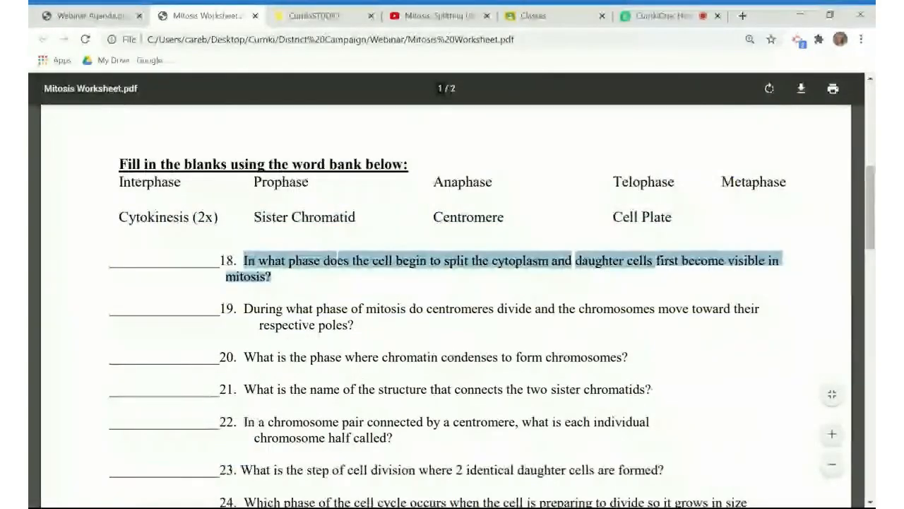
click(330, 19)
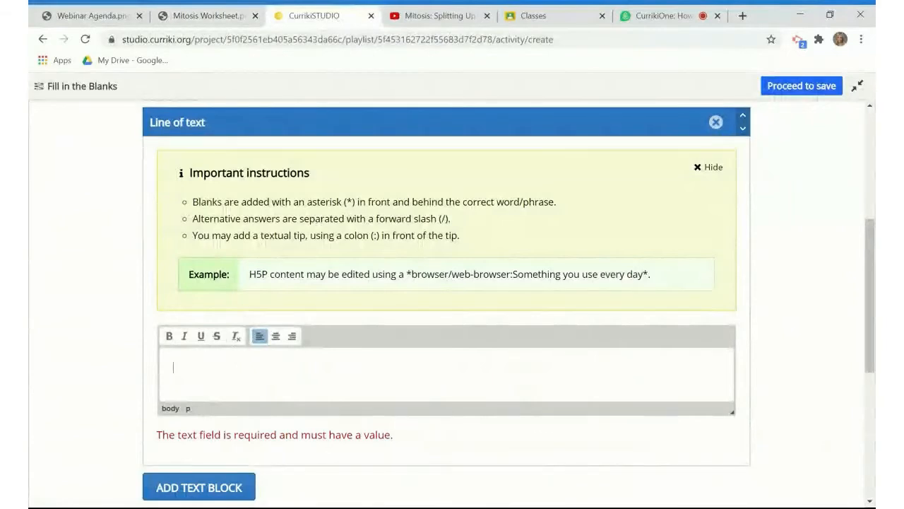
key(ctrl+v)
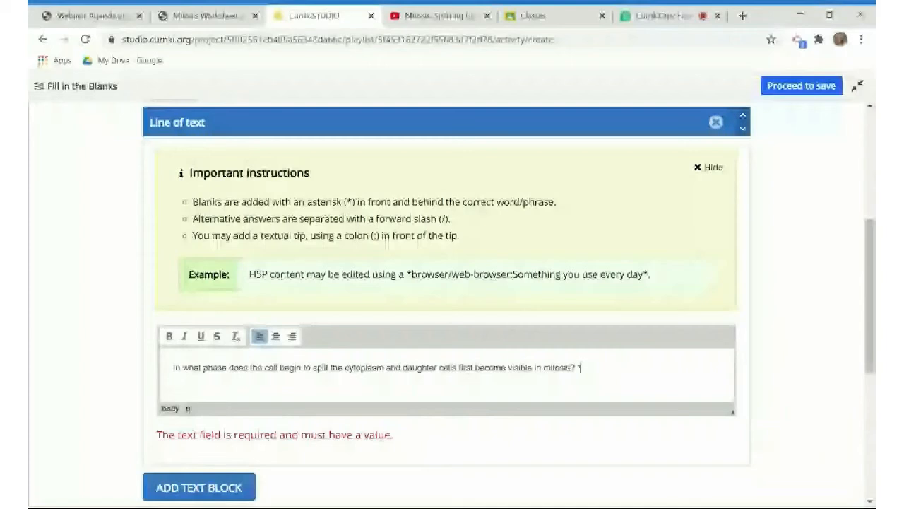
text(*cytokinesis)
text(:)
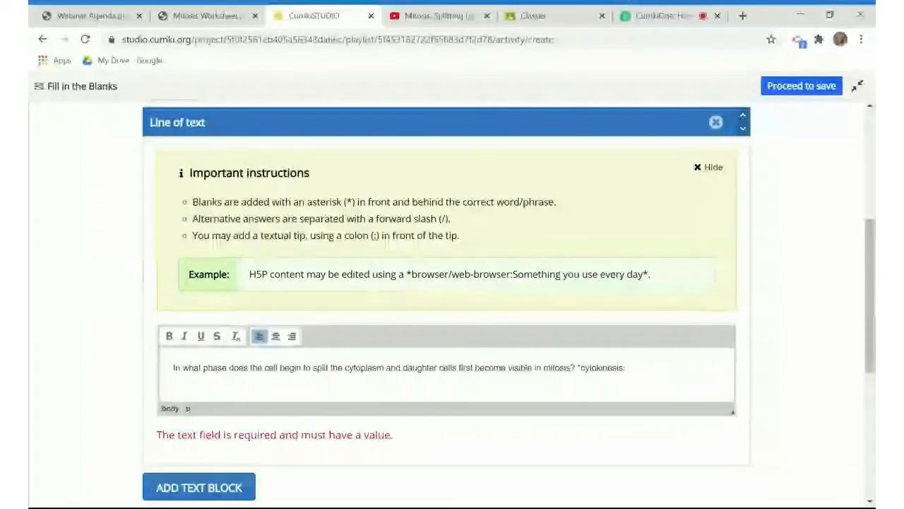
Copy the full Word Bank line from the task description and append it as the tip after "*cytokinesis:", closing the blank with an asterisk
scroll(606, 380, up, 2)
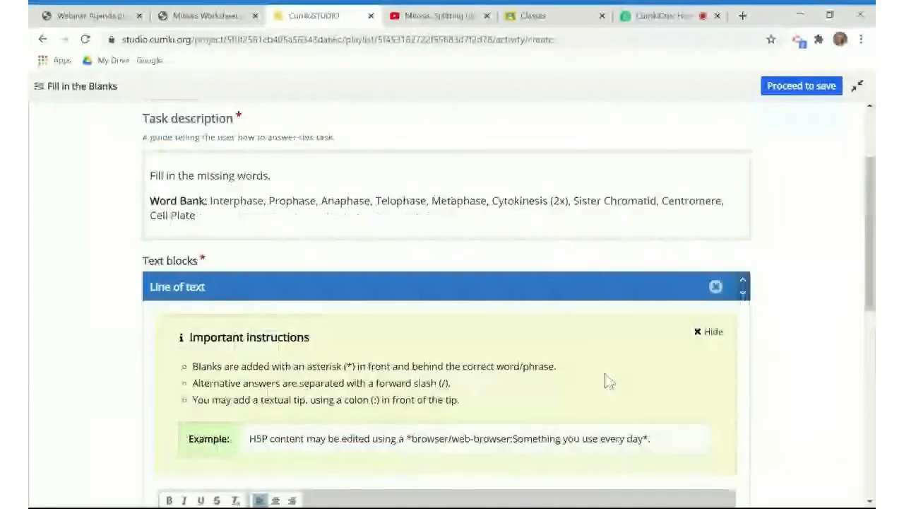
click(342, 216)
drag(382, 217, 655, 218)
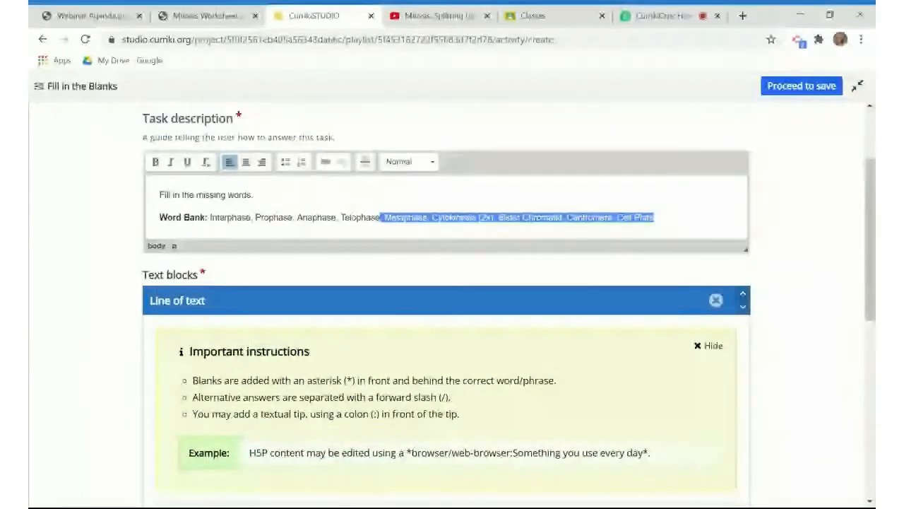
drag(381, 218, 160, 217)
key(ctrl+c)
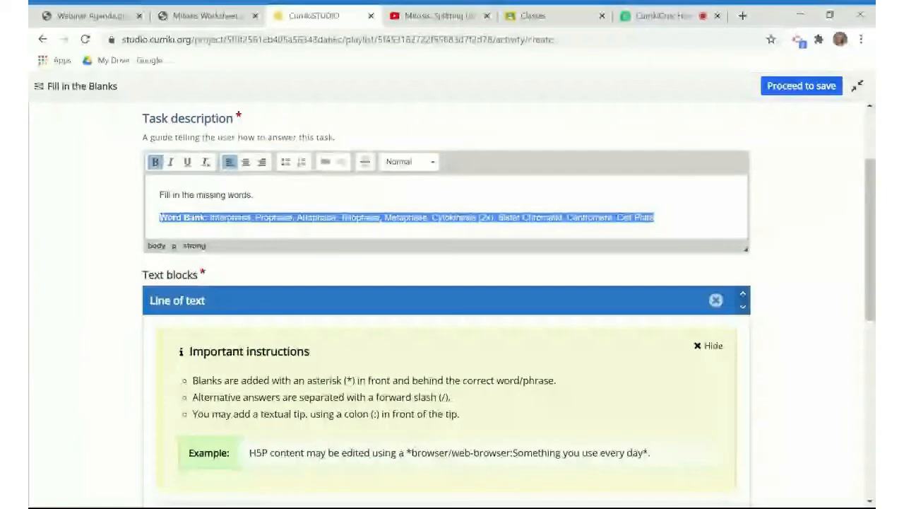
scroll(397, 347, down, 1)
scroll(398, 346, down, 4)
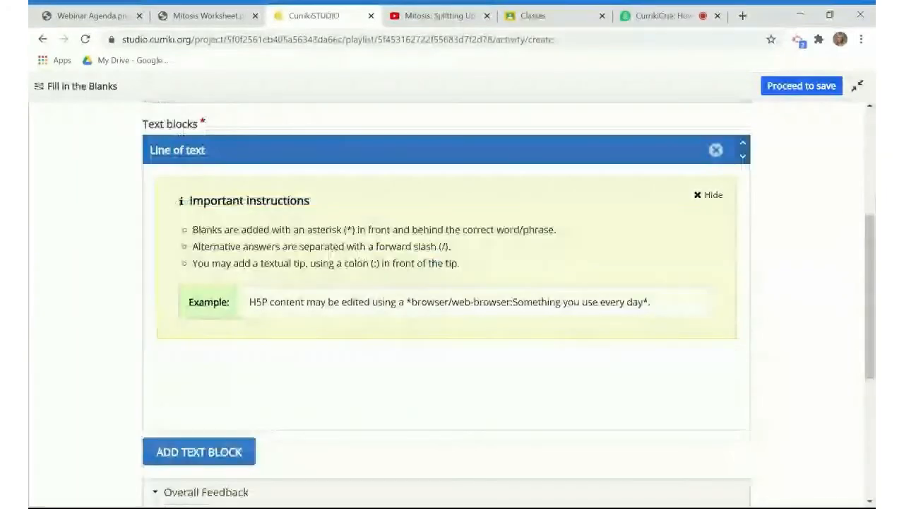
click(600, 409)
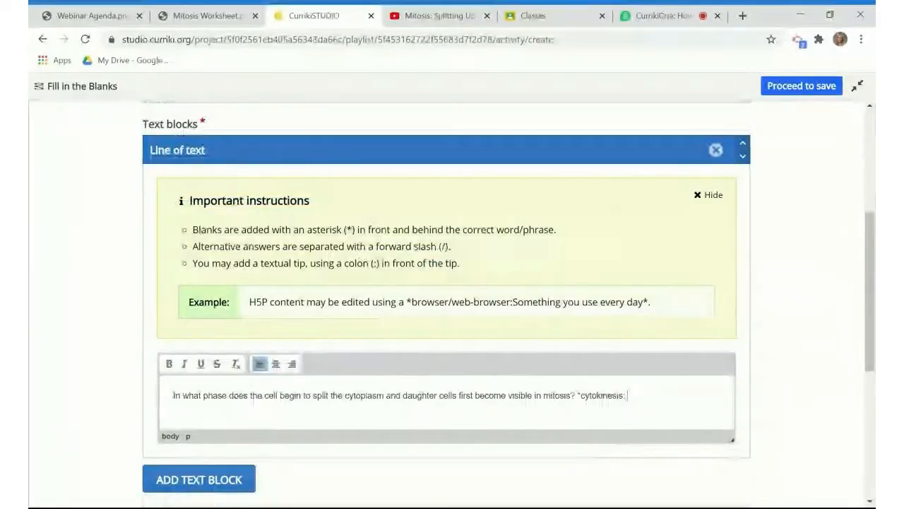
key(ctrl+v)
scroll(398, 346, down, 1)
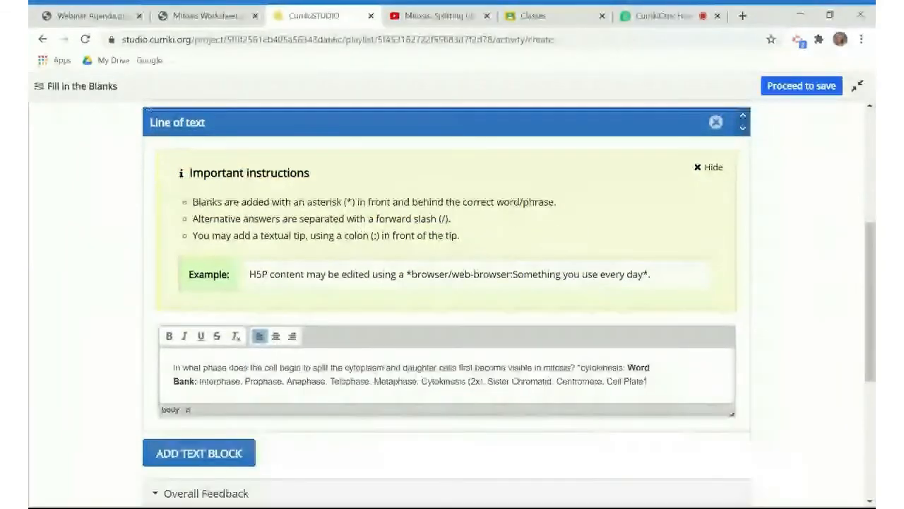
Add a text block with worksheet question 19 and the blank "*anaphase:", using the Word Bank line from the first block as its tip
scroll(212, 399, down, 2)
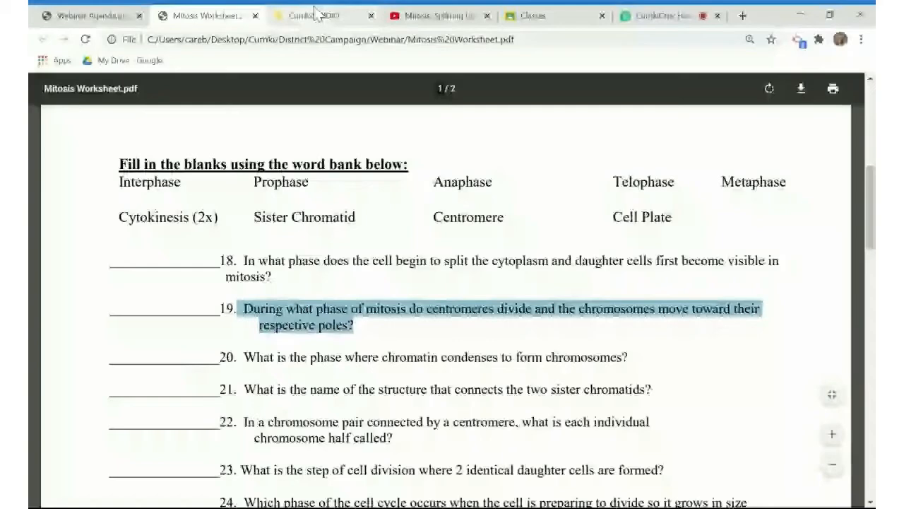
click(316, 14)
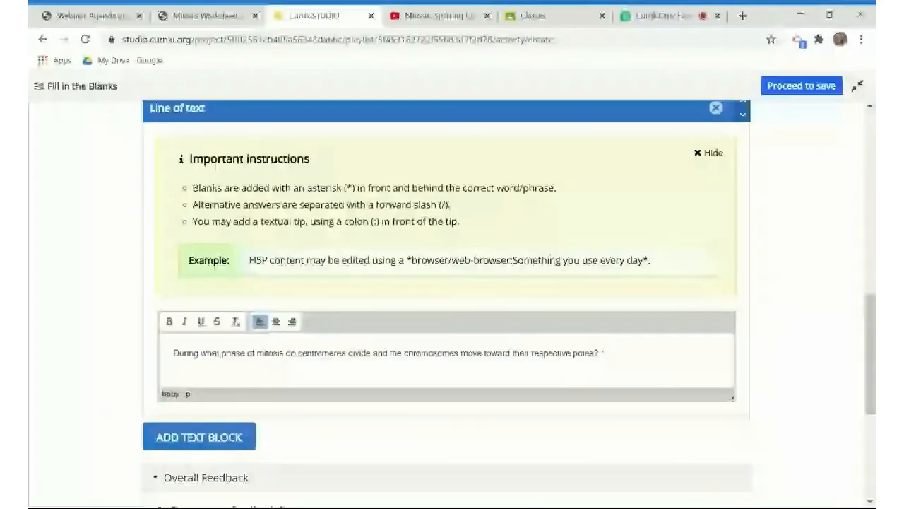
text(an)
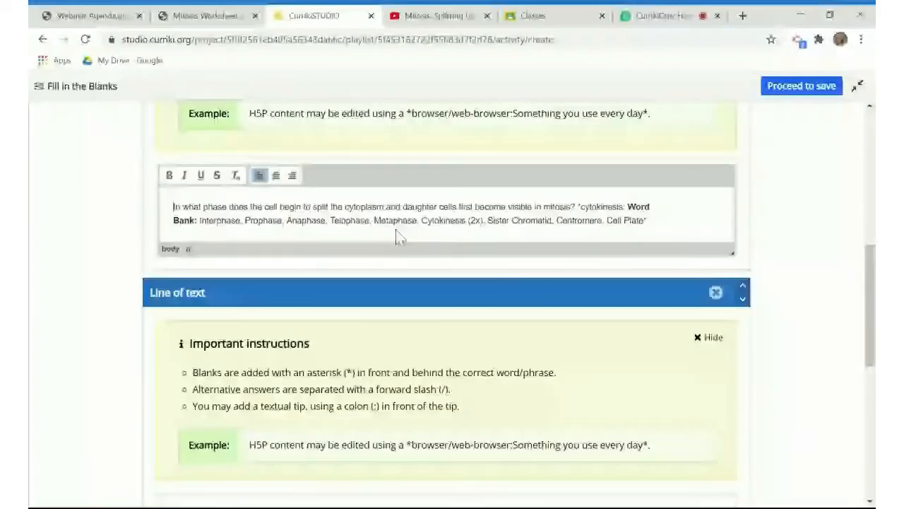
scroll(641, 185, down, 4)
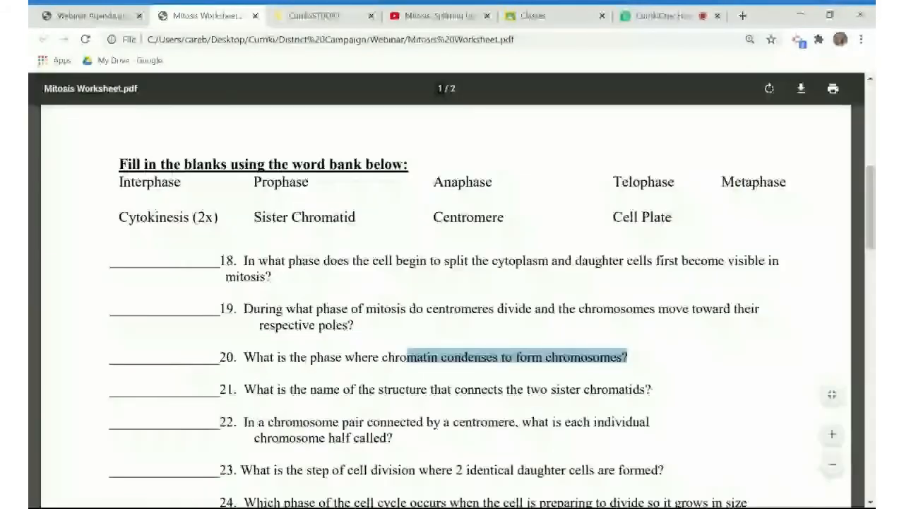
Copy worksheet question 20 into the new text block and begin its blank after the question with "*prophase:"
drag(407, 357, 238, 357)
key(ctrl+c)
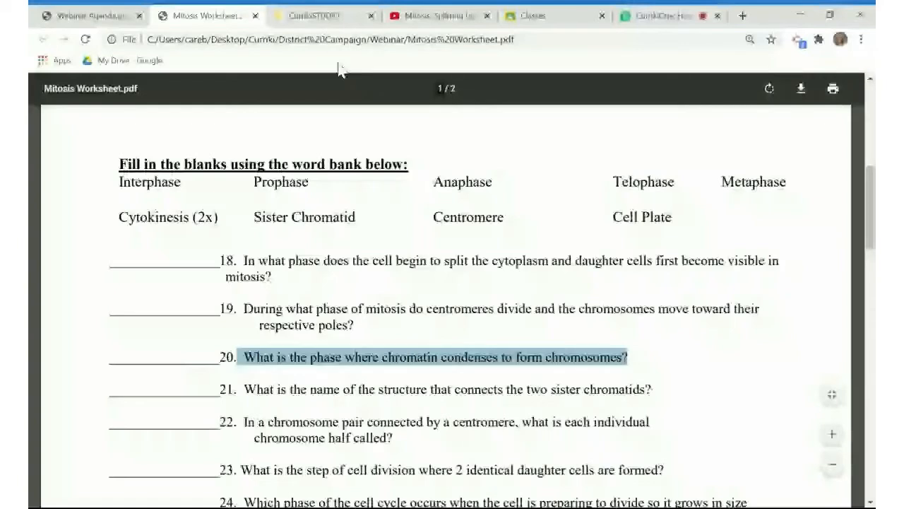
key(ctrl+Tab)
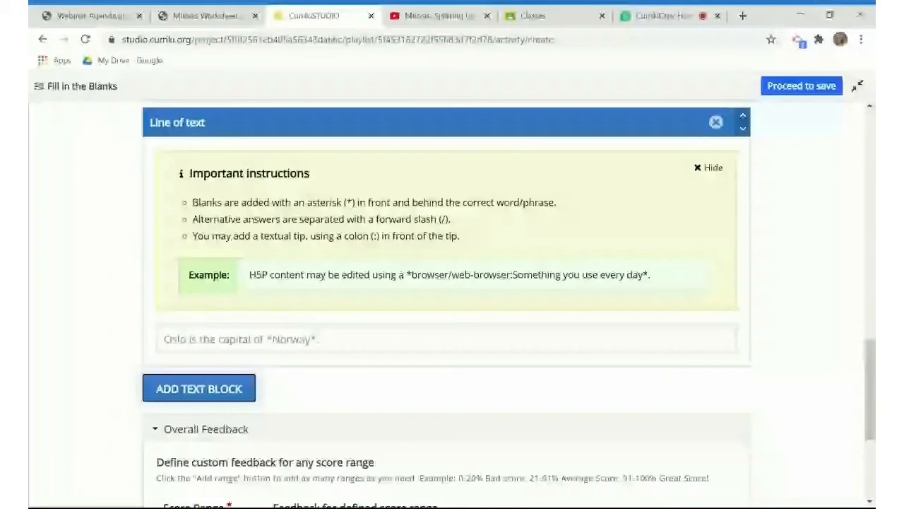
click(446, 339)
key(ctrl+v)
text(*p)
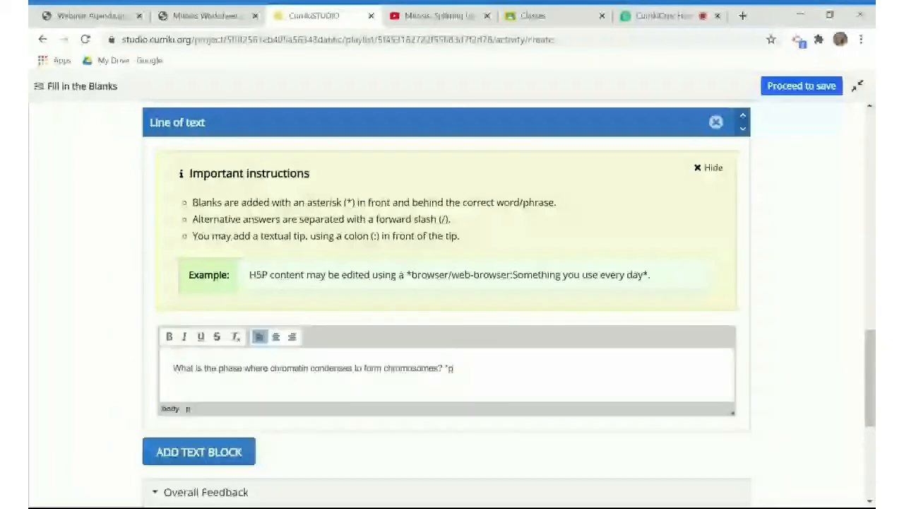
text(rophase)
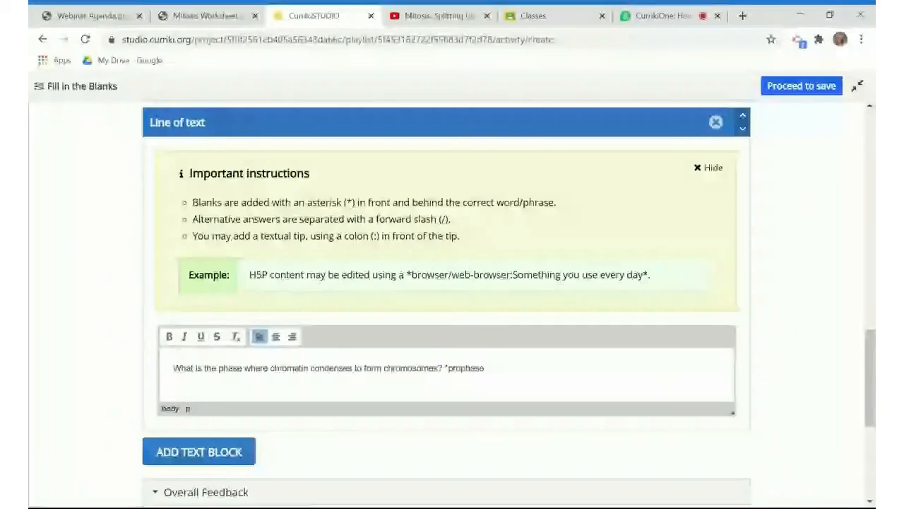
text(:)
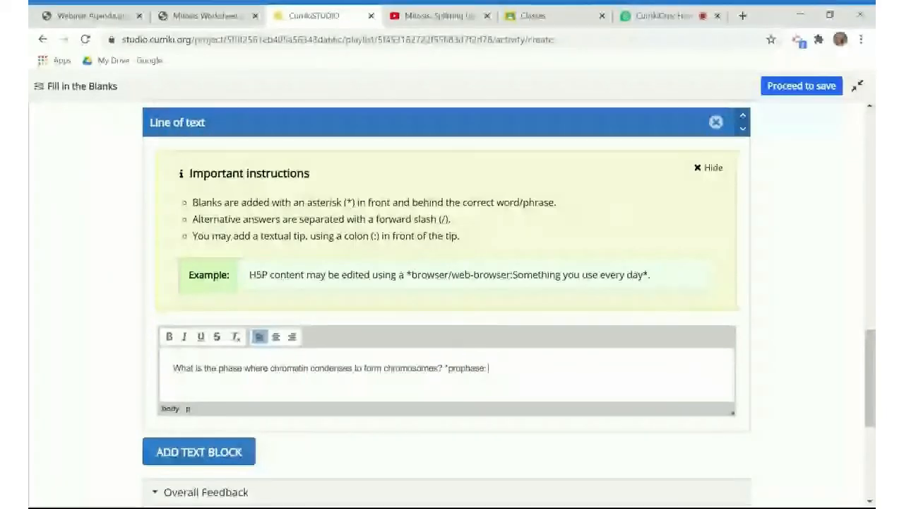
Copy the Word Bank tip with its closing asterisk from the anaphase question and append it after "*prophase:"
scroll(201, 248, up, 2)
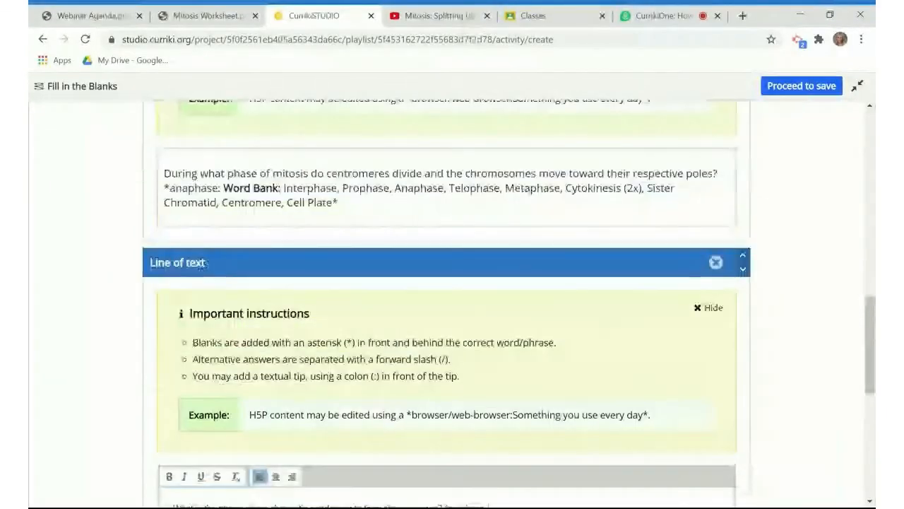
click(499, 153)
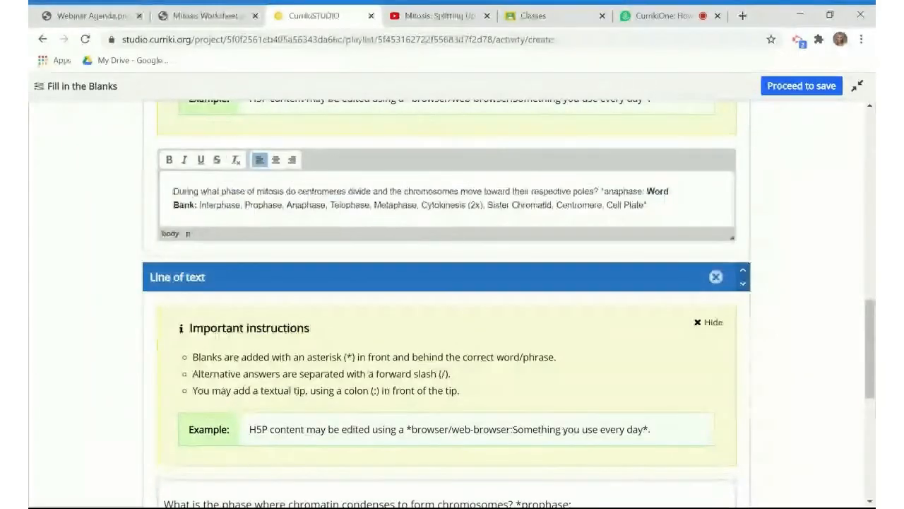
drag(647, 191, 647, 205)
key(ctrl+c)
scroll(647, 206, down, 1)
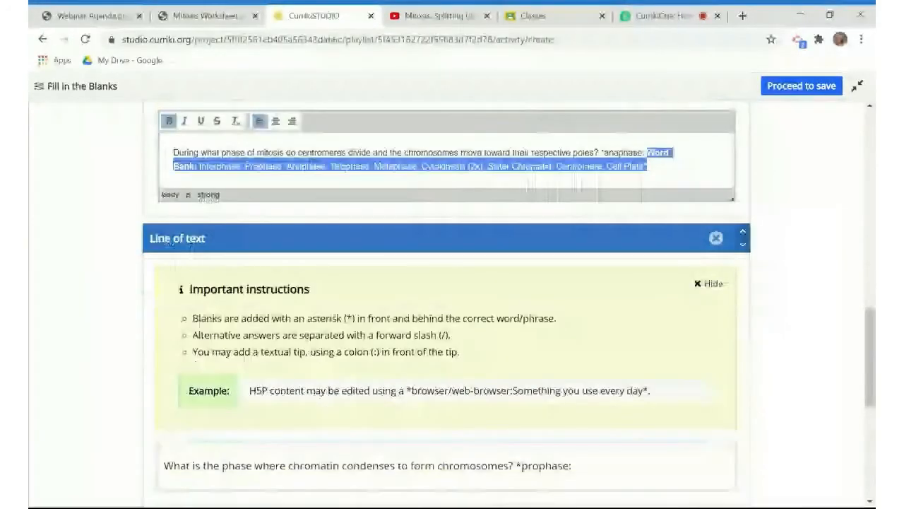
scroll(452, 303, down, 1)
click(578, 405)
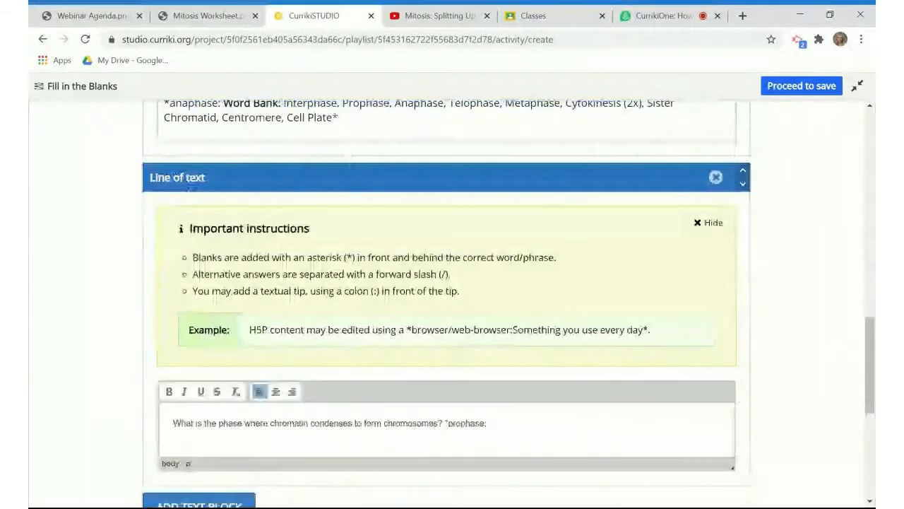
key(ctrl+v)
scroll(575, 409, down, 1)
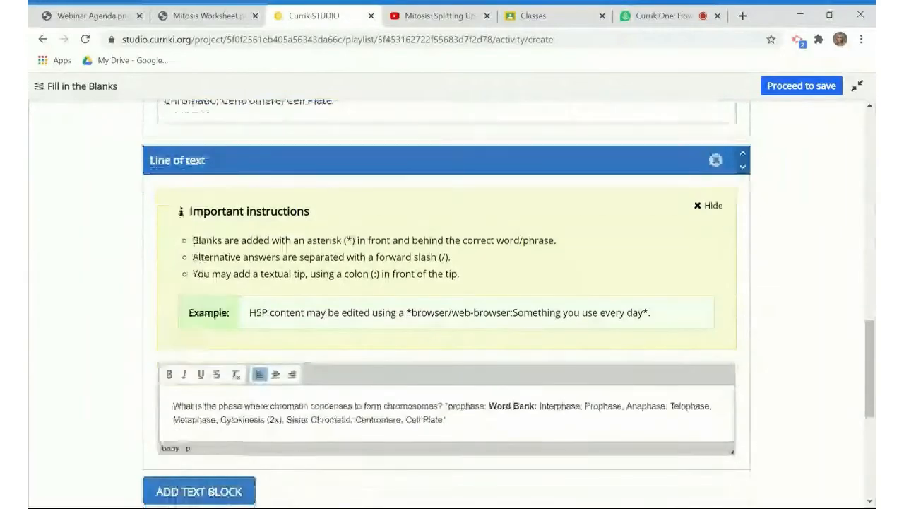
scroll(531, 305, down, 1)
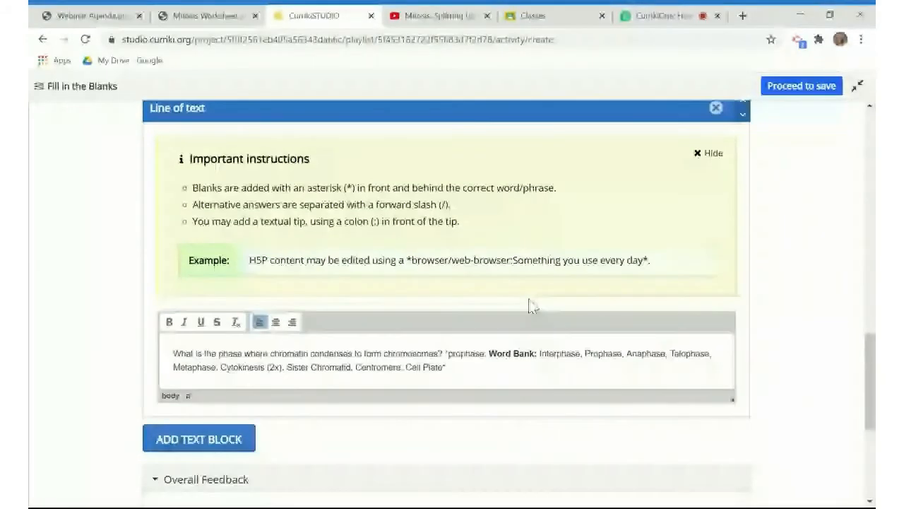
Add a second score range to the overall feedback and set the first range's upper limit to 70%
scroll(529, 298, down, 2)
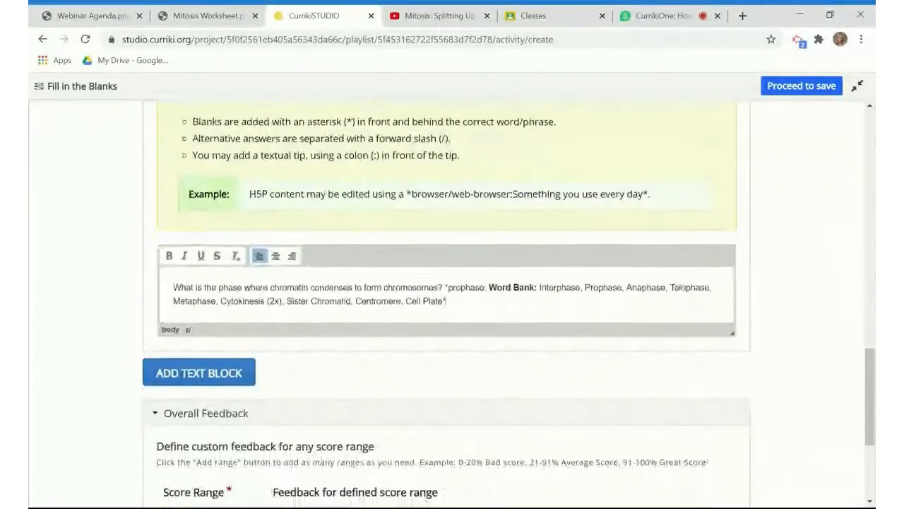
scroll(452, 304, down, 5)
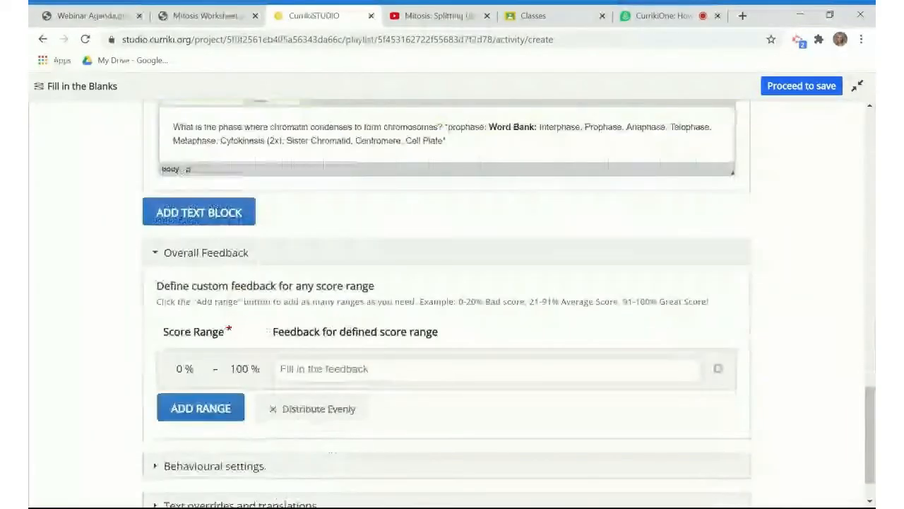
scroll(452, 304, down, 1)
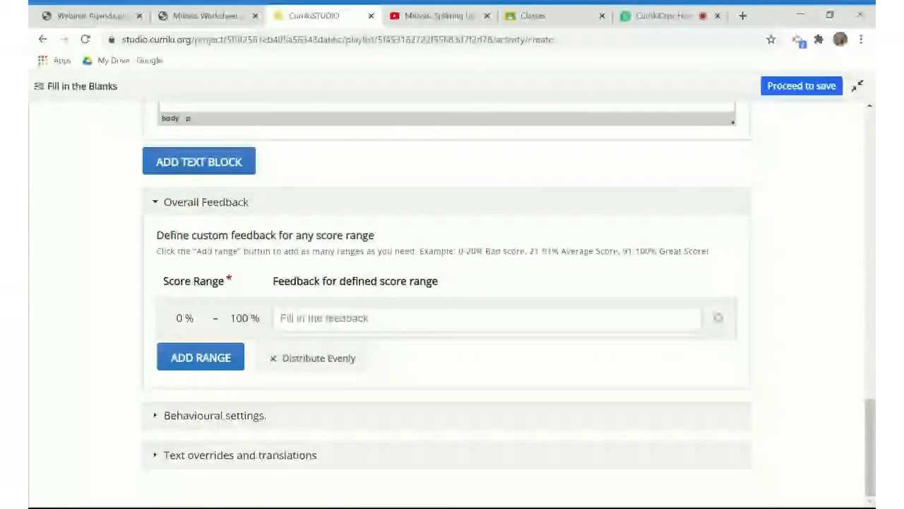
click(221, 373)
click(245, 274)
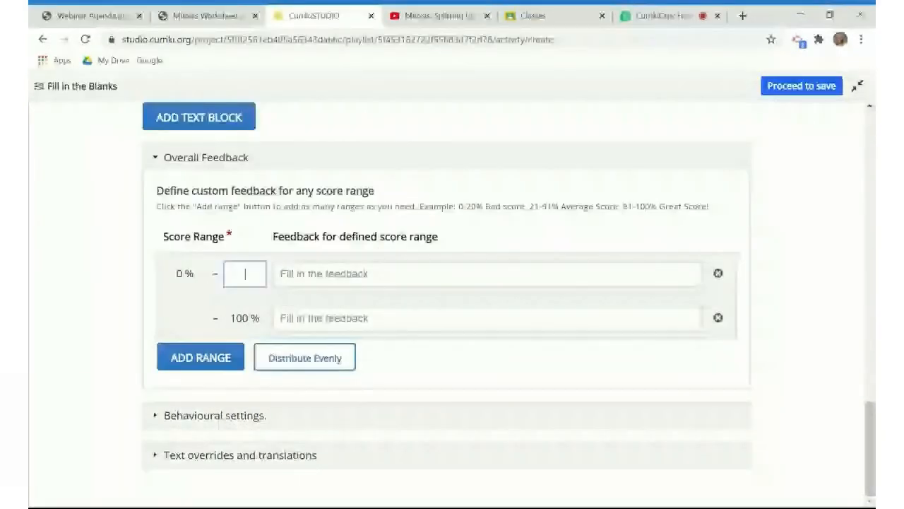
text(70)
key(Tab)
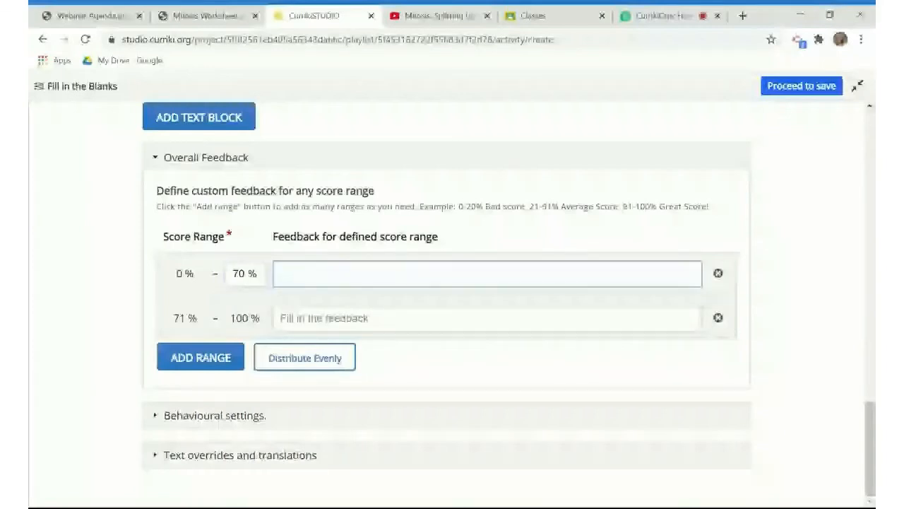
Set the feedback to "Come to tutorials tomorrow :)" for 0–70% and "Great work!" for 71–100%
key(Down)
key(Tab)
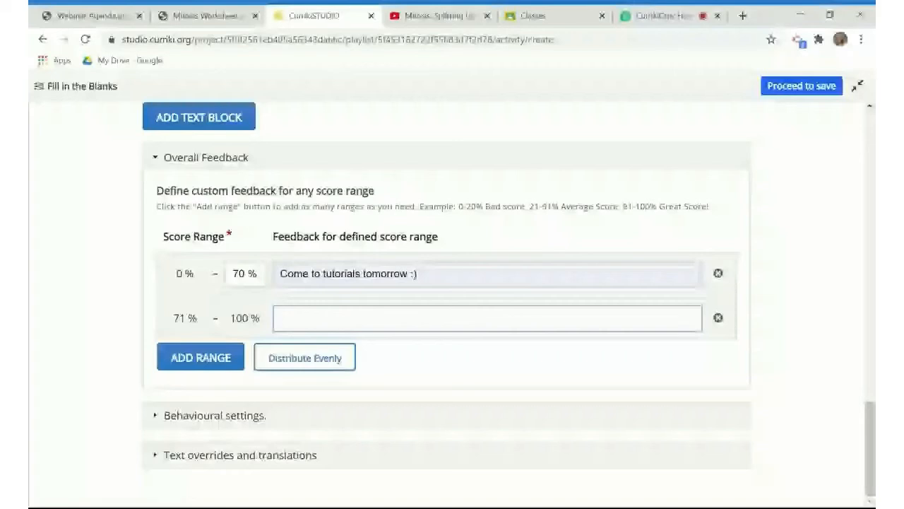
key(Down)
key(Return)
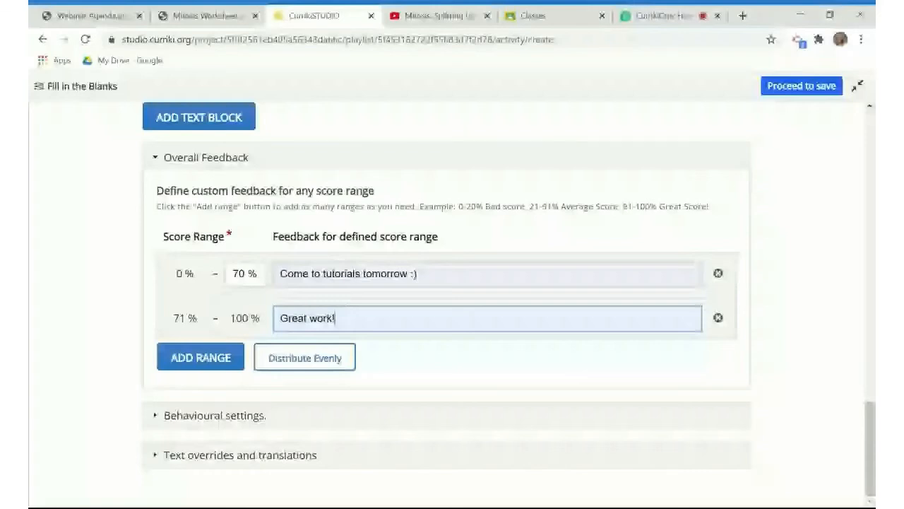
Expand the behavioural settings and turn off the Case sensitive option
click(146, 401)
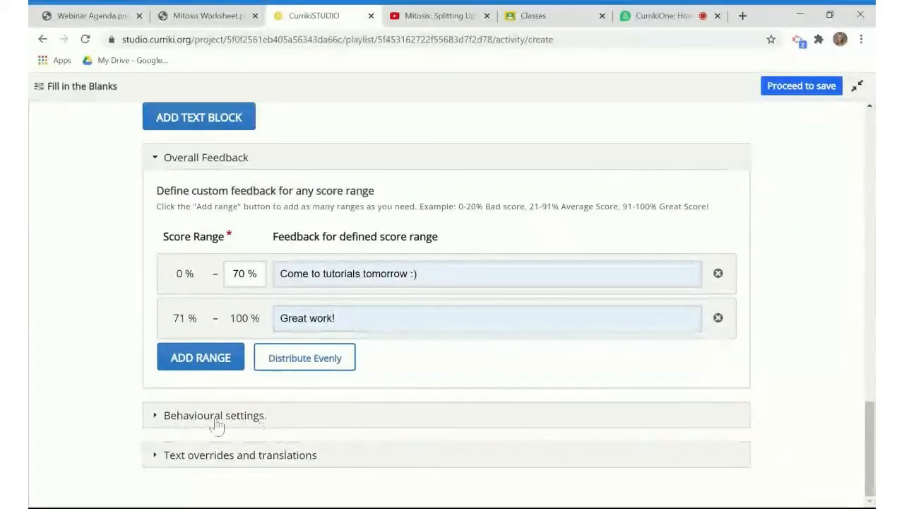
click(157, 422)
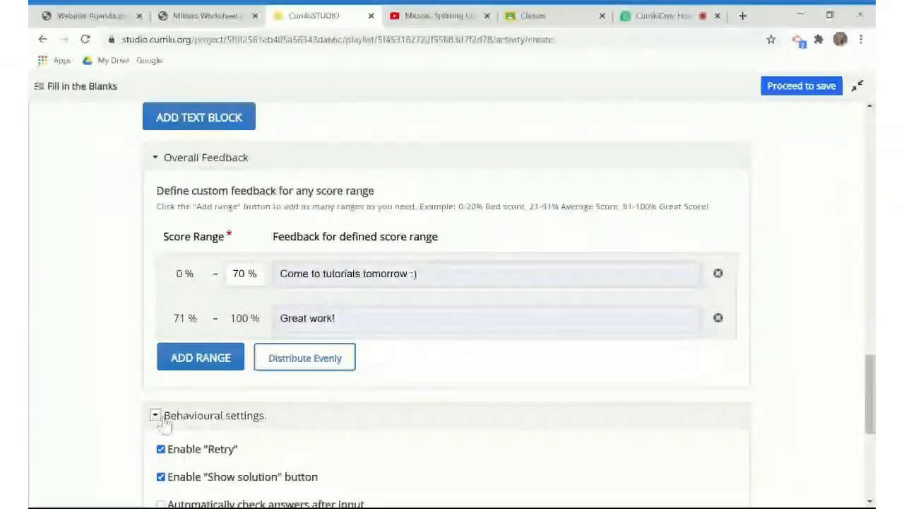
scroll(339, 440, down, 2)
scroll(339, 440, down, 1)
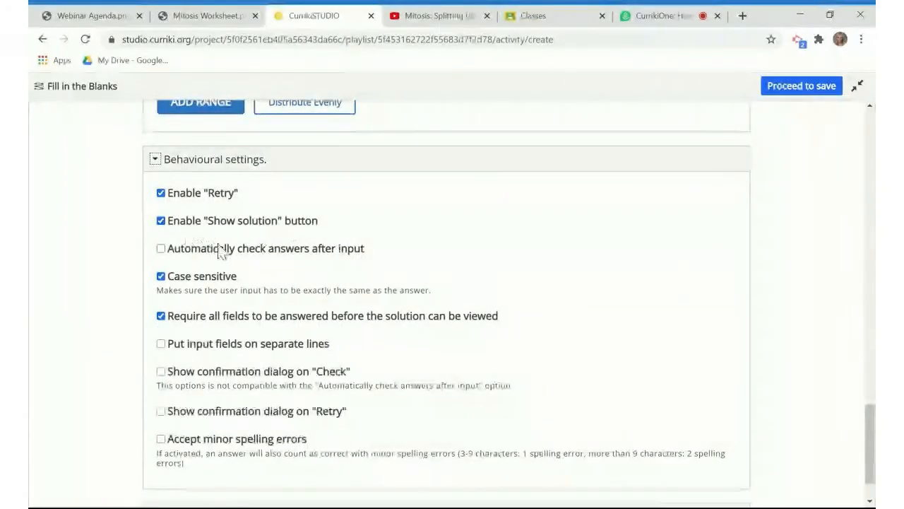
click(161, 276)
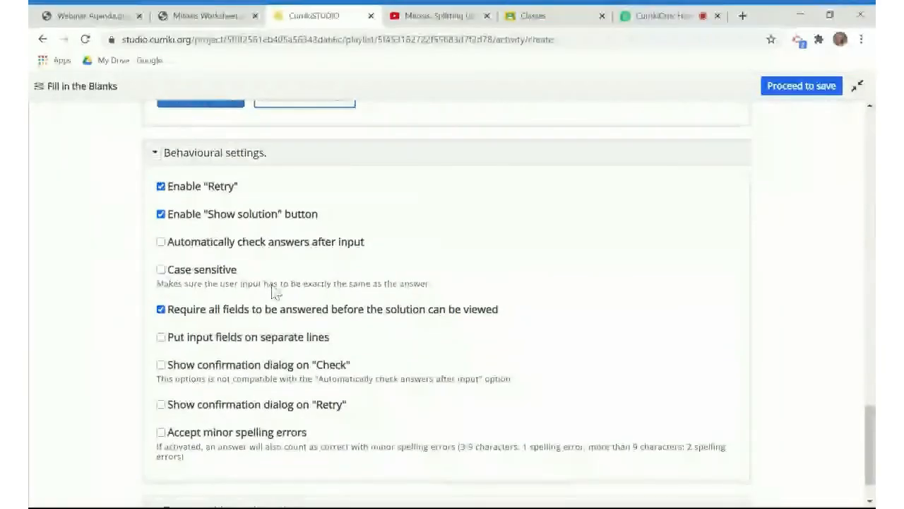
Highlight the "Accept minor spelling errors" label in the behavioural settings and review the remaining options
scroll(276, 293, down, 1)
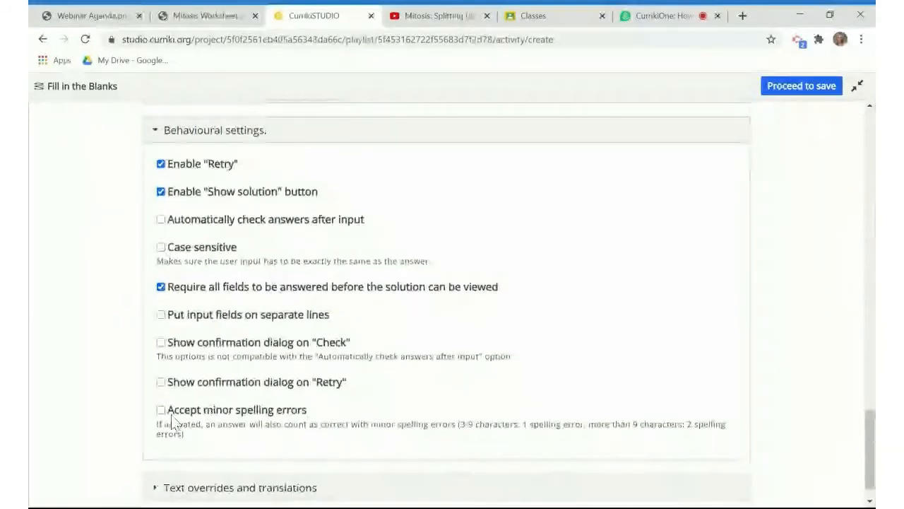
double_click(182, 410)
drag(199, 421, 308, 412)
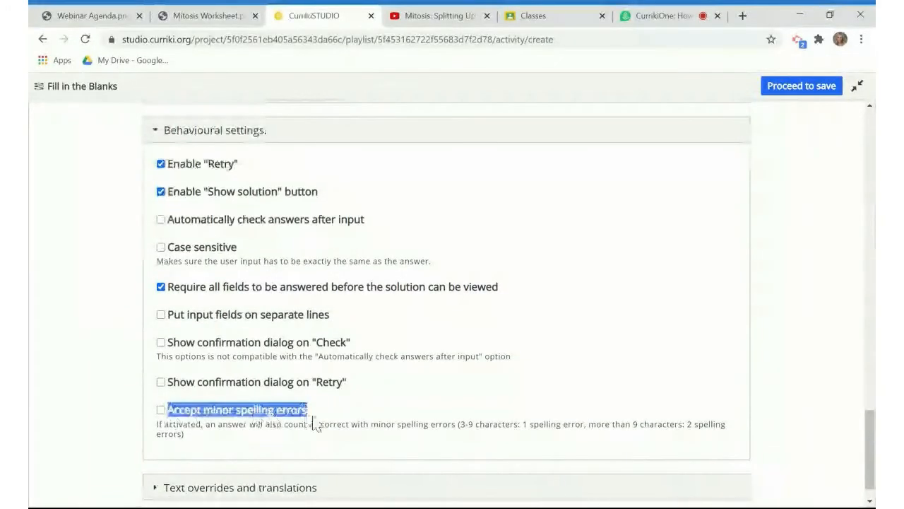
scroll(157, 468, down, 1)
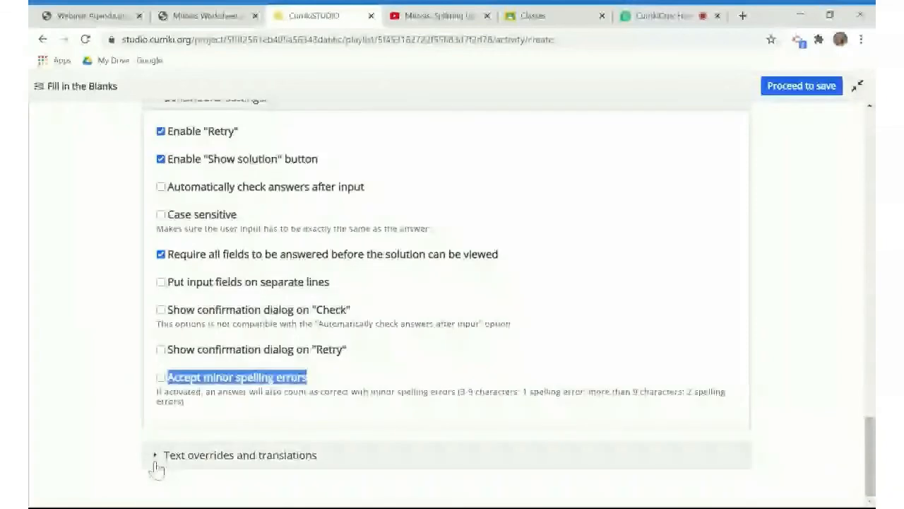
Expand the text overrides and translations, review the customizable button texts under Fill in the Blanks, and collapse the section again
click(157, 465)
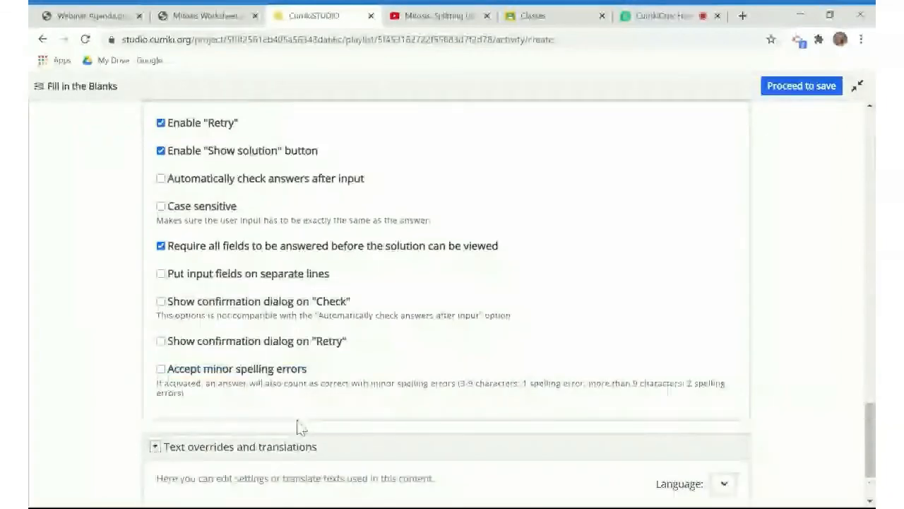
scroll(299, 426, down, 2)
click(185, 420)
scroll(270, 422, down, 2)
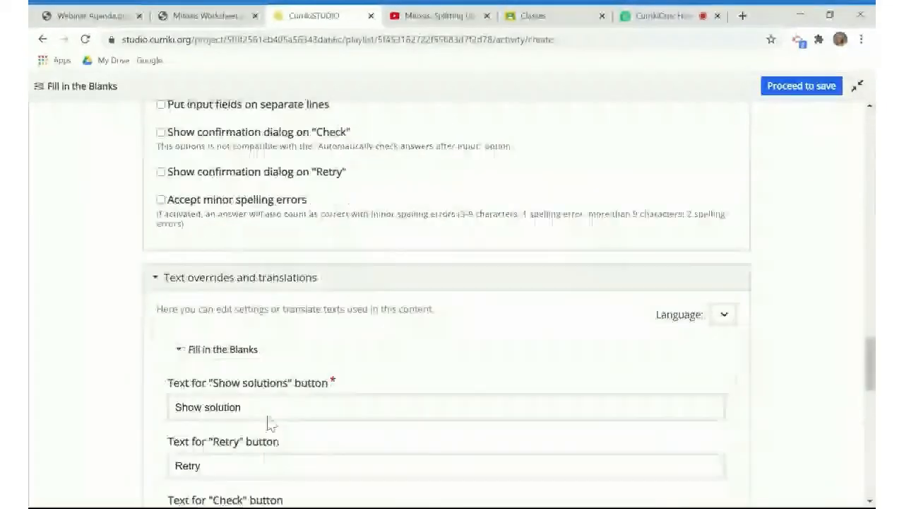
scroll(269, 422, down, 1)
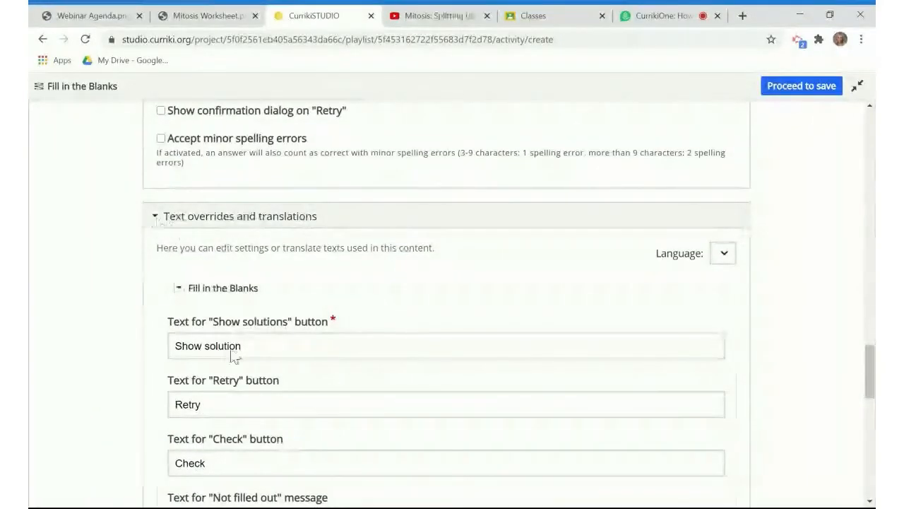
click(177, 215)
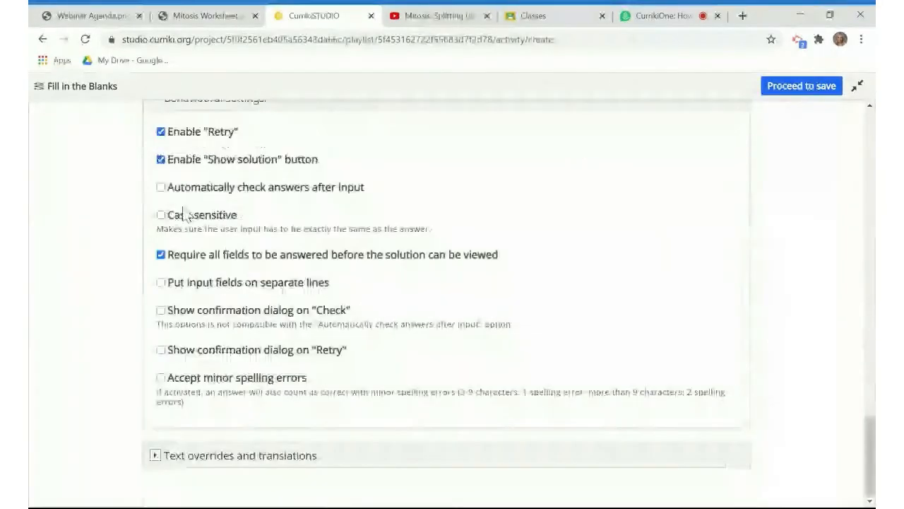
Collapse the behavioural settings and save the finished Fill in the Blanks activity to the playlist
scroll(379, 206, up, 2)
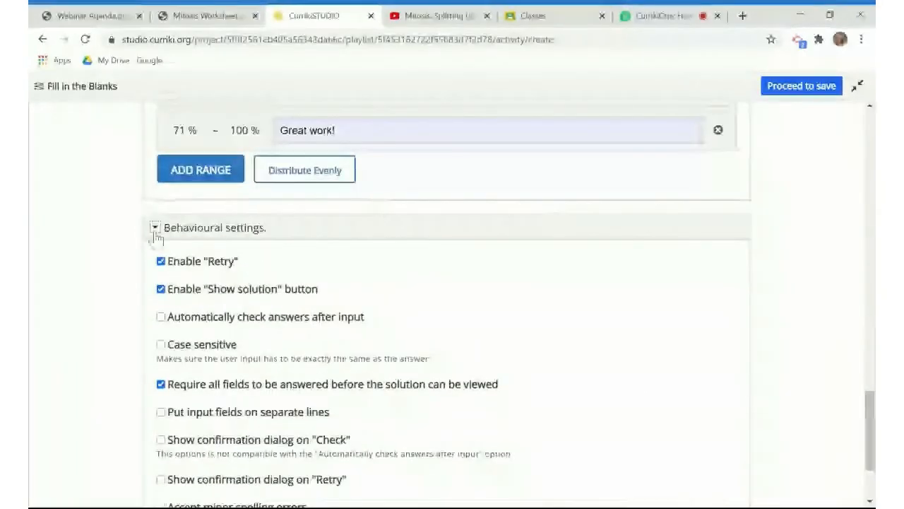
click(155, 228)
click(792, 90)
scroll(585, 324, down, 1)
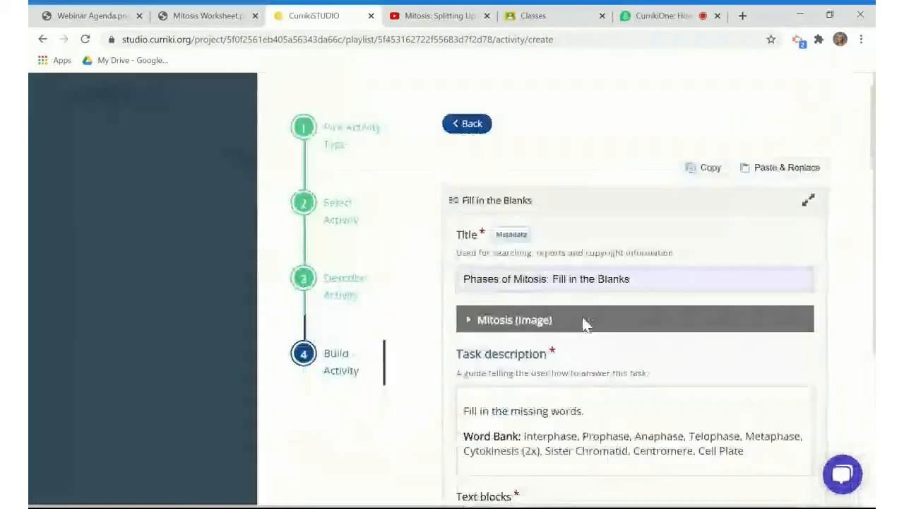
scroll(585, 324, down, 15)
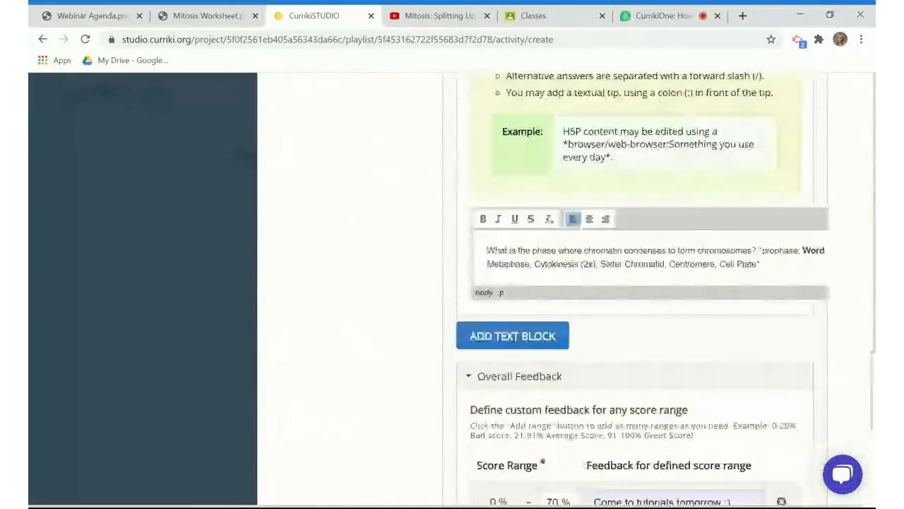
scroll(499, 396, down, 5)
click(471, 447)
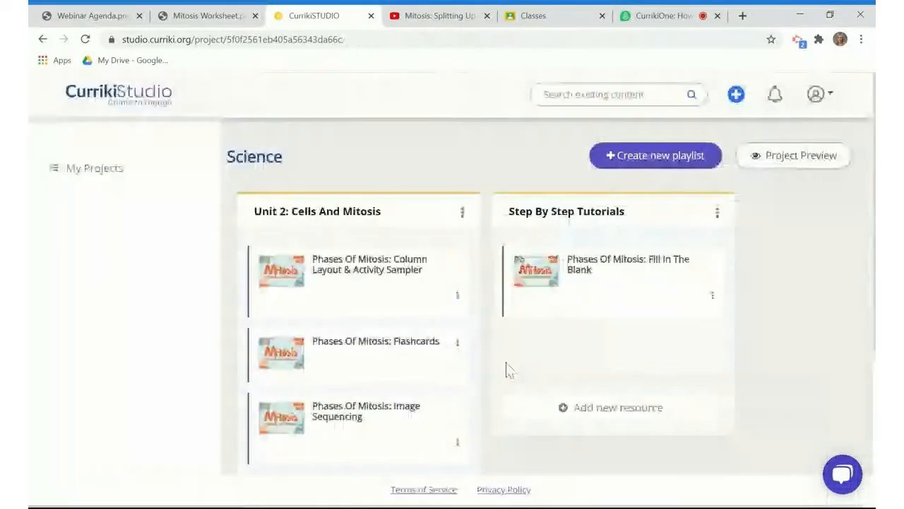
Open the Phases of Mitosis: Fill in the Blank activity from the Step by Step Tutorials playlist and enlarge its header image
click(581, 275)
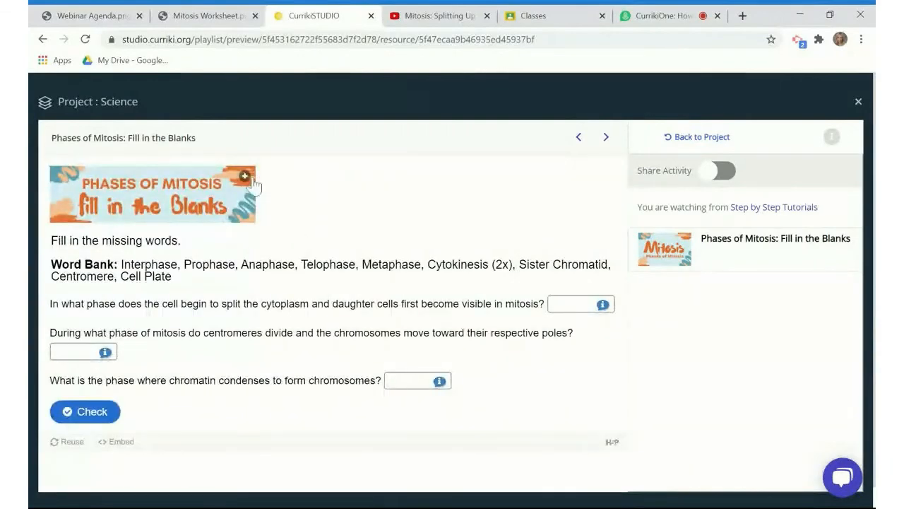
click(247, 177)
scroll(646, 330, down, 1)
Highlight the word bank in the task description and show the tip for the first question's blank
triple_click(494, 322)
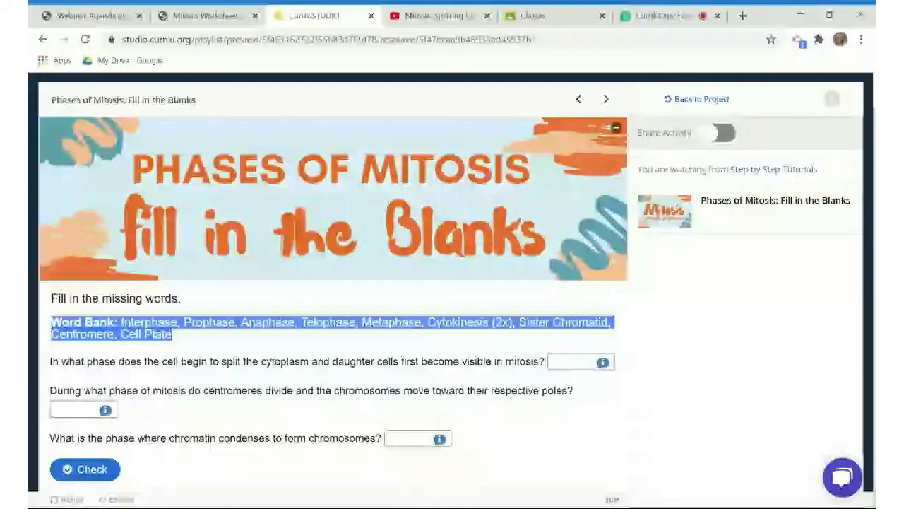
click(605, 394)
mouse_move(602, 369)
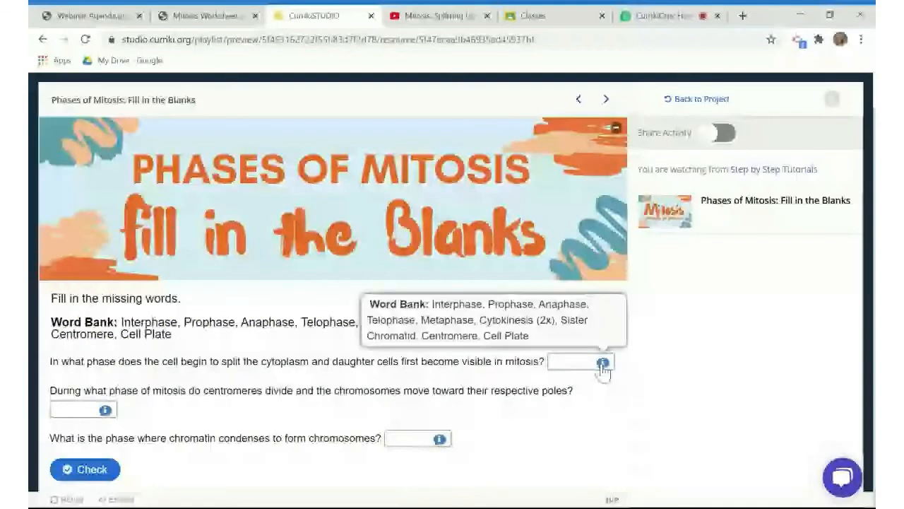
Fill in the three blanks in order with "cytokinesis", "anaphase" and "telophase"
click(574, 362)
text(cy)
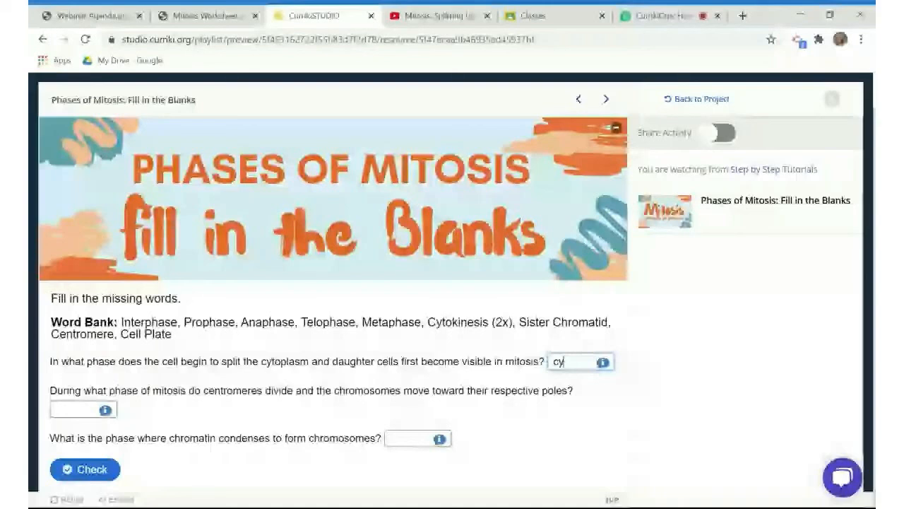
text(tokinesis)
key(Tab)
text(a)
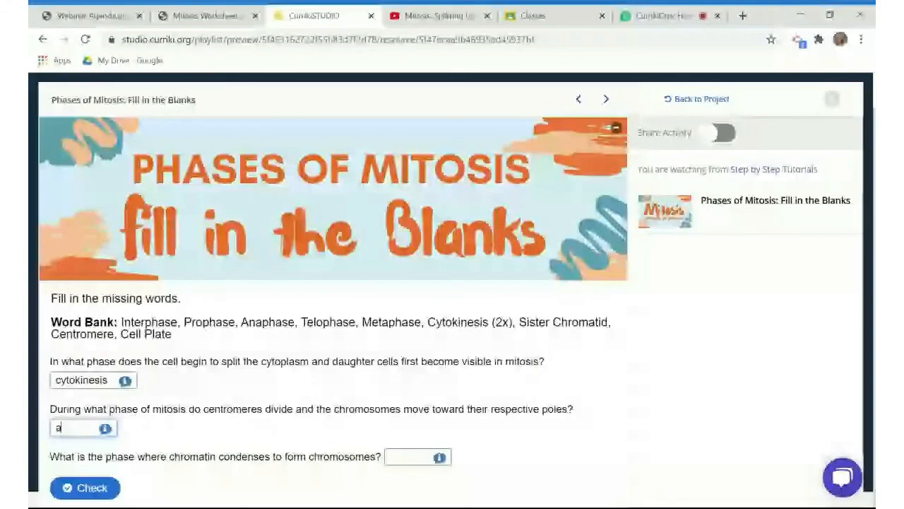
text(naphase)
key(Tab)
text(telophase)
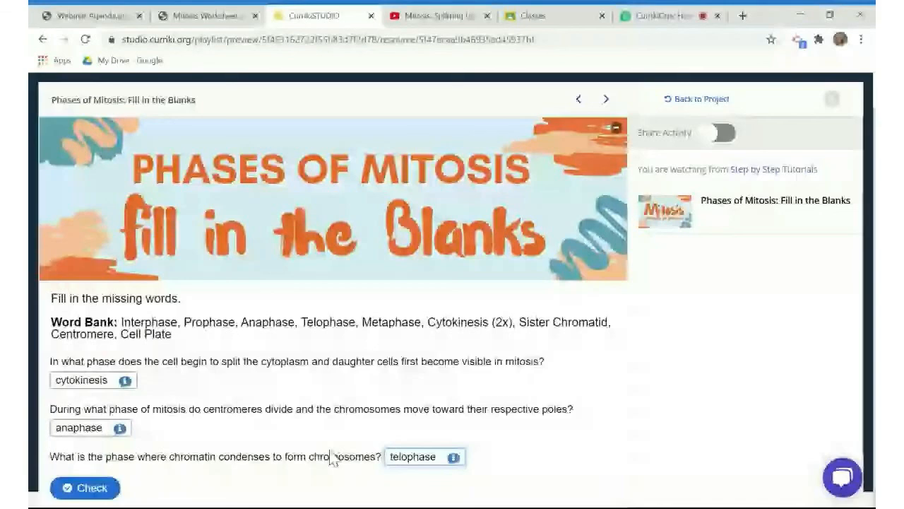
Check the entered answers and reveal the solution to review the score and feedback
click(85, 487)
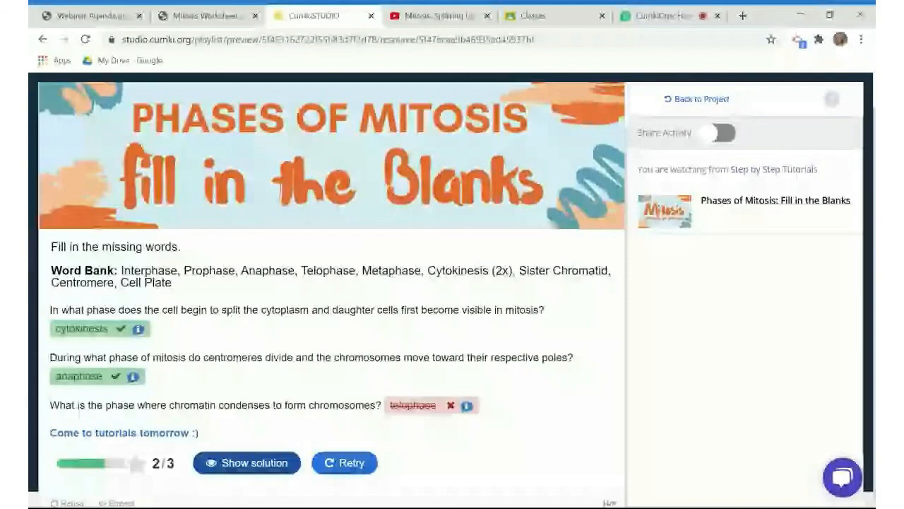
click(248, 463)
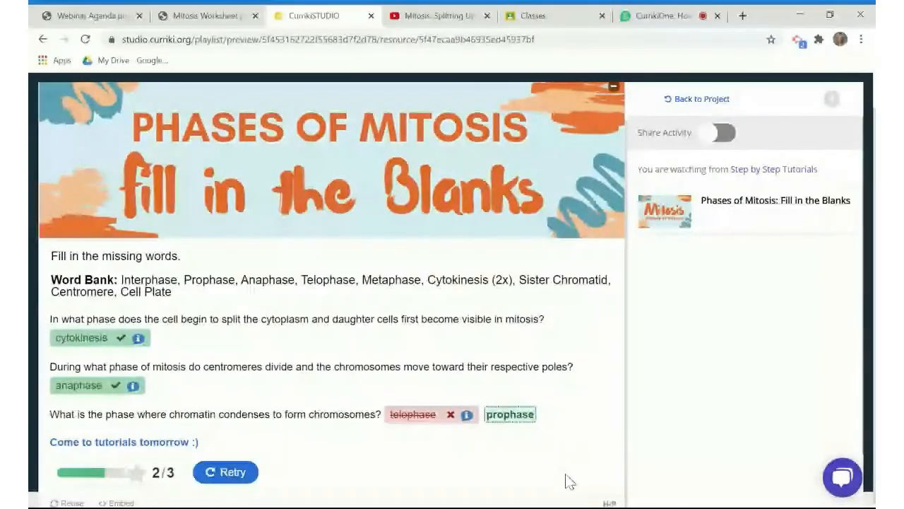
scroll(571, 484, down, 1)
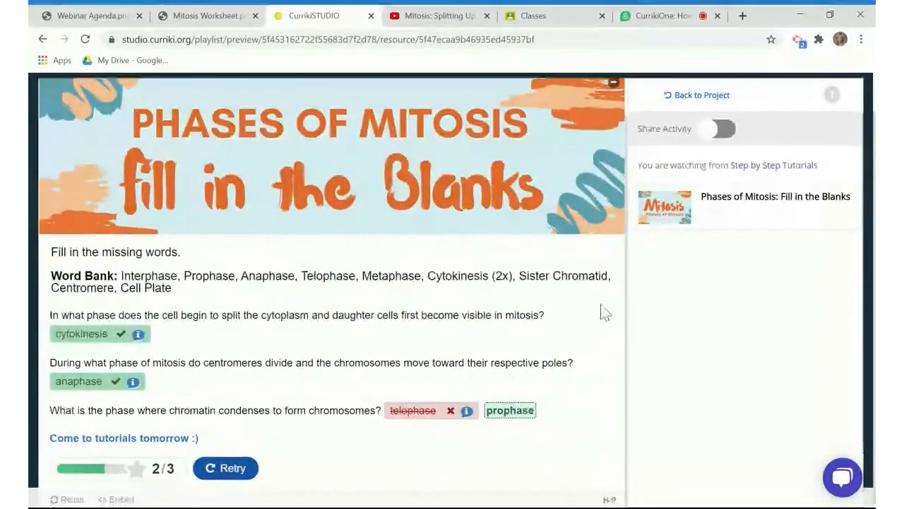